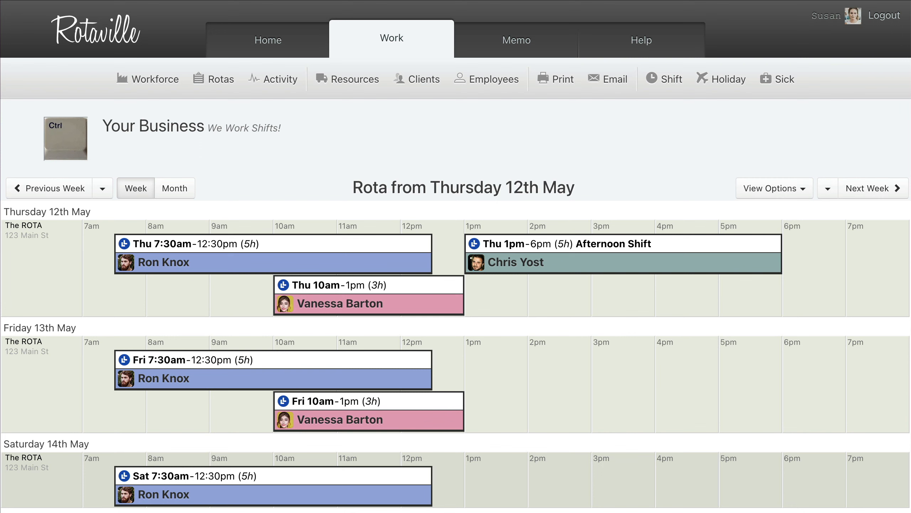
- Examine the repeat patterns of the 7:30am, 1pm and 10am shifts on Thursday 12th May
click(272, 244)
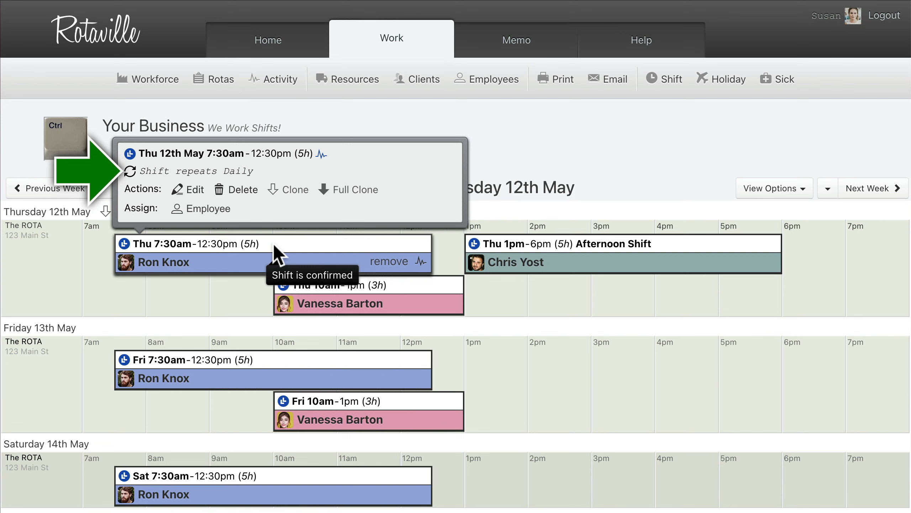
click(620, 244)
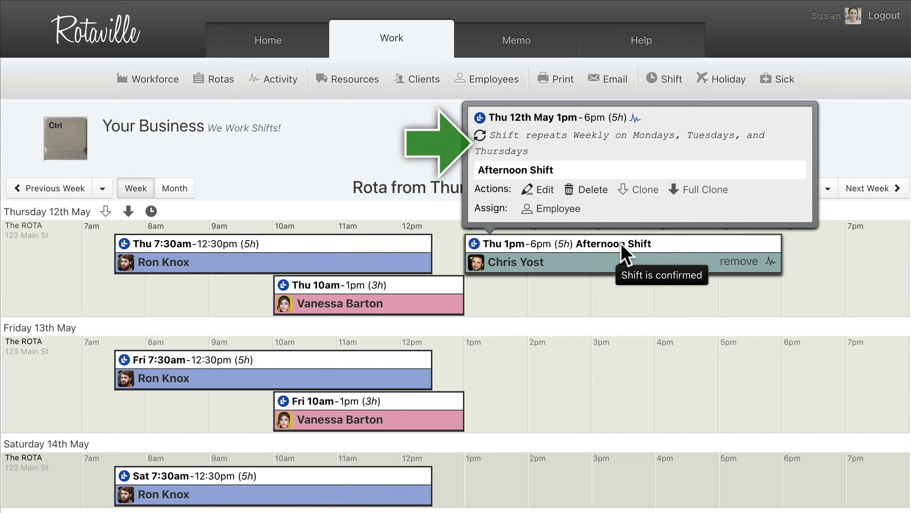
click(370, 288)
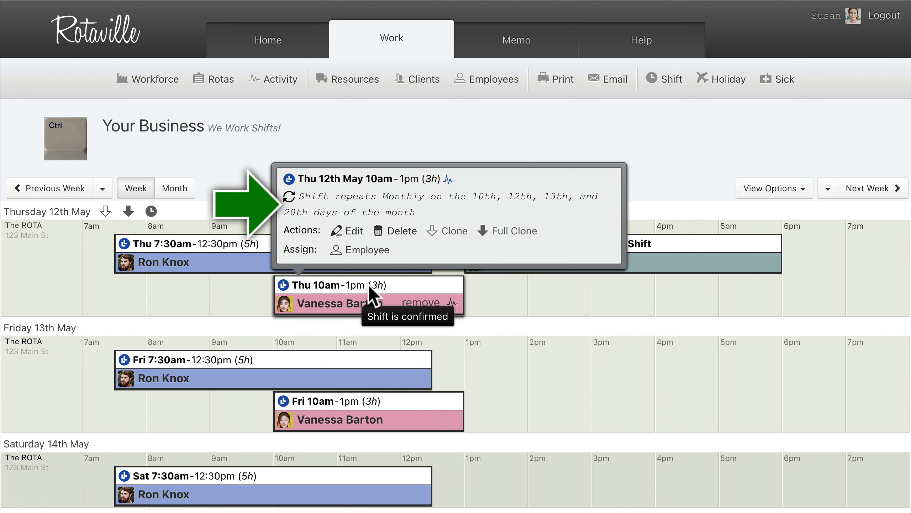
click(455, 140)
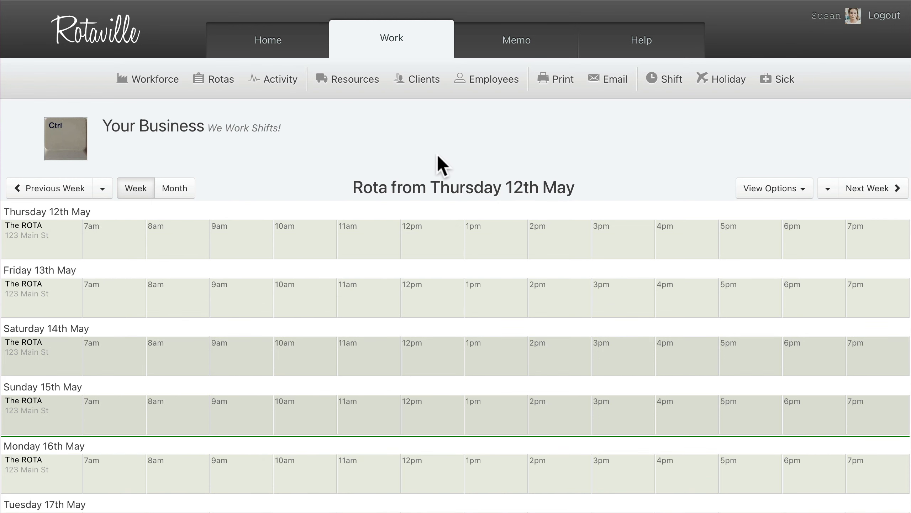
- Create a 10am–3pm shift on Friday 13th May and save it as a daily repeat, every day, forever
drag(274, 297, 592, 297)
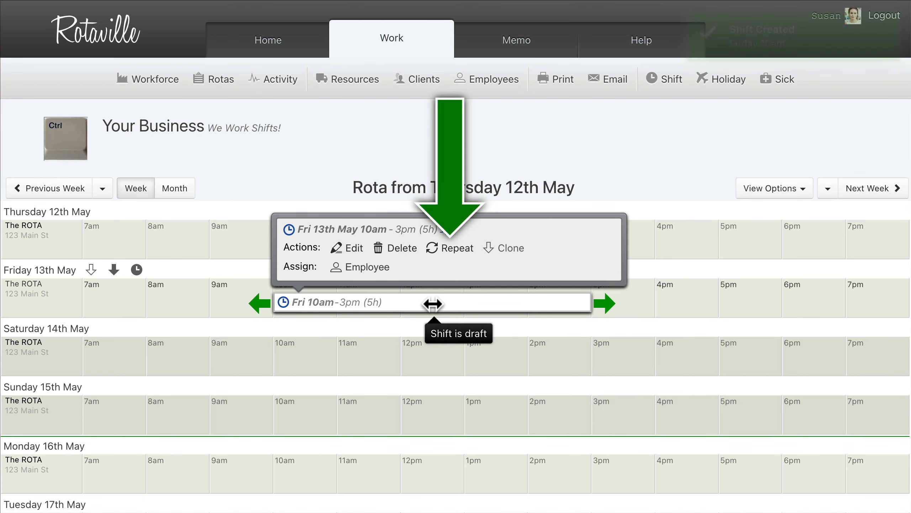
click(448, 249)
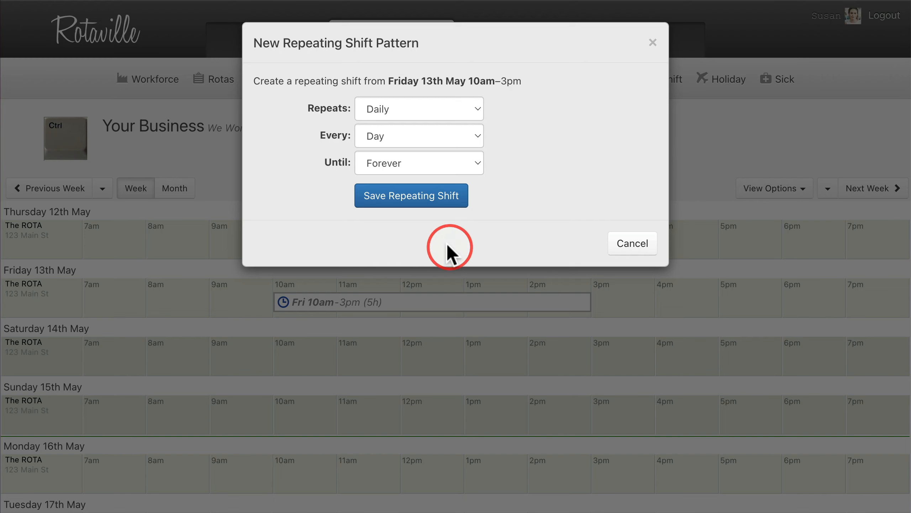
click(411, 196)
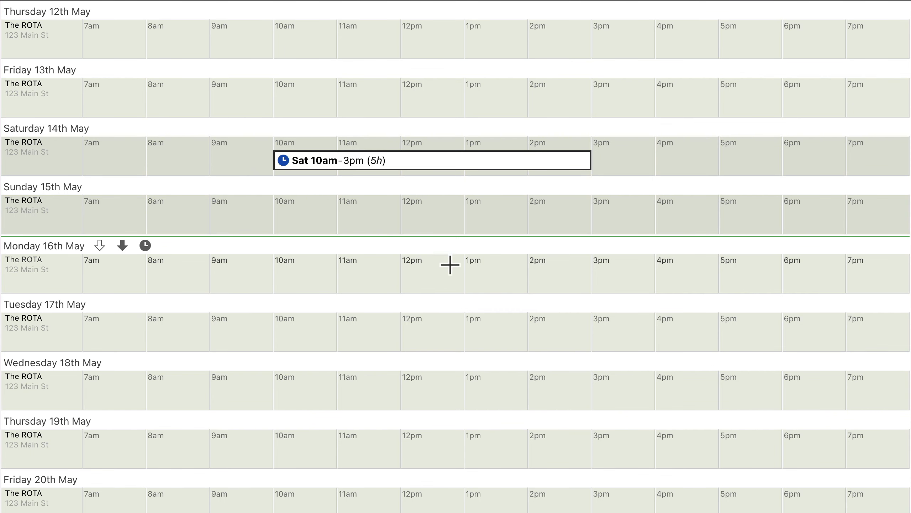
- Save the 10am–3pm shift on Saturday 14th May as a daily repeat, every day, forever
click(431, 161)
click(450, 105)
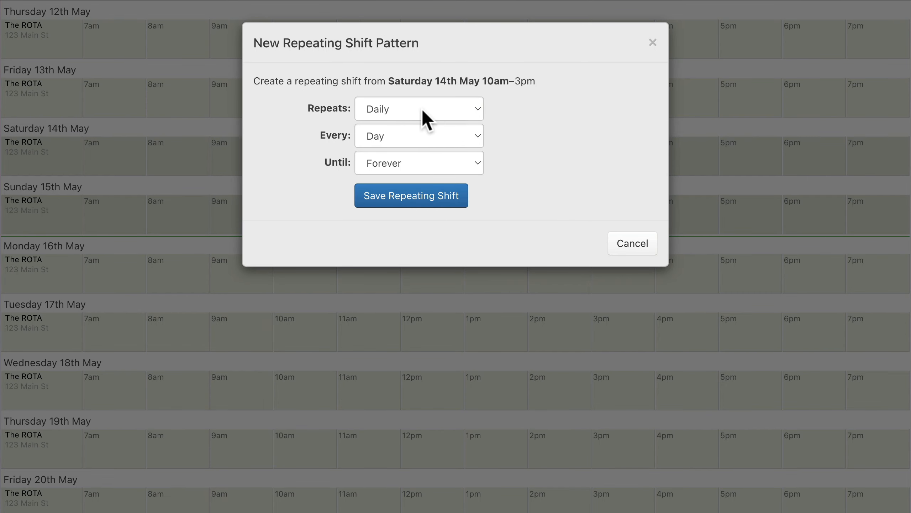
click(423, 121)
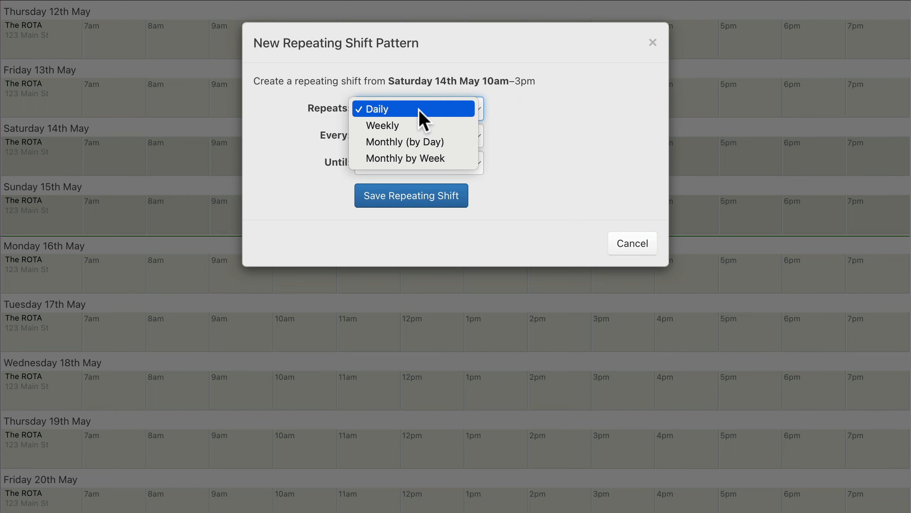
click(418, 113)
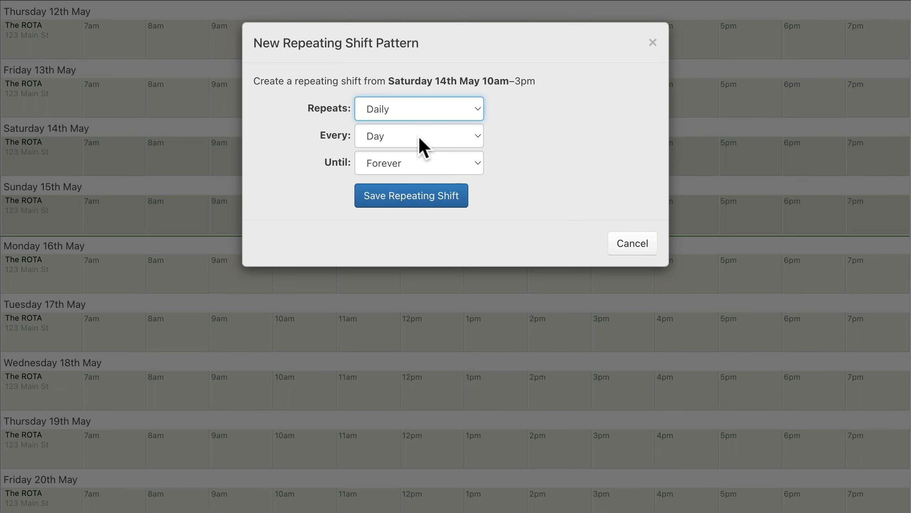
click(414, 202)
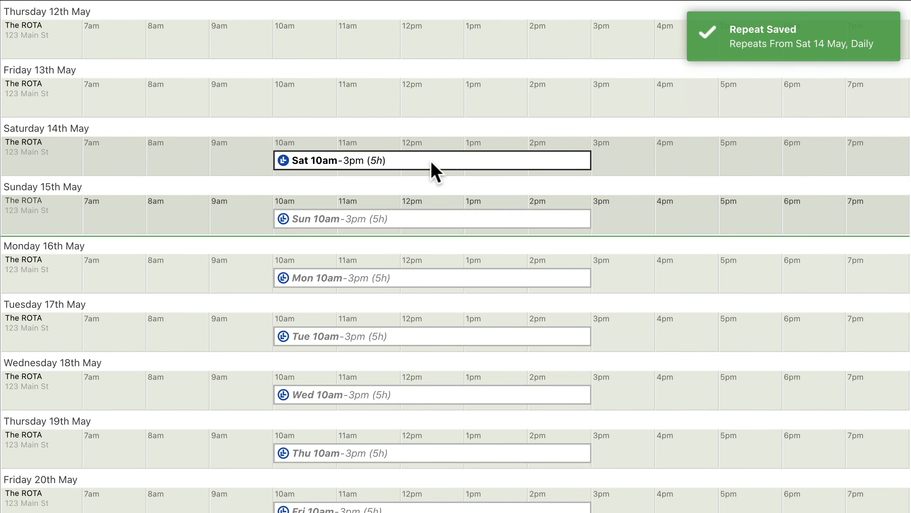
- Repeat the 11am–3pm shift on Saturday 14th May daily, every 2 days, forever, and save the pattern
mouse_move(431, 160)
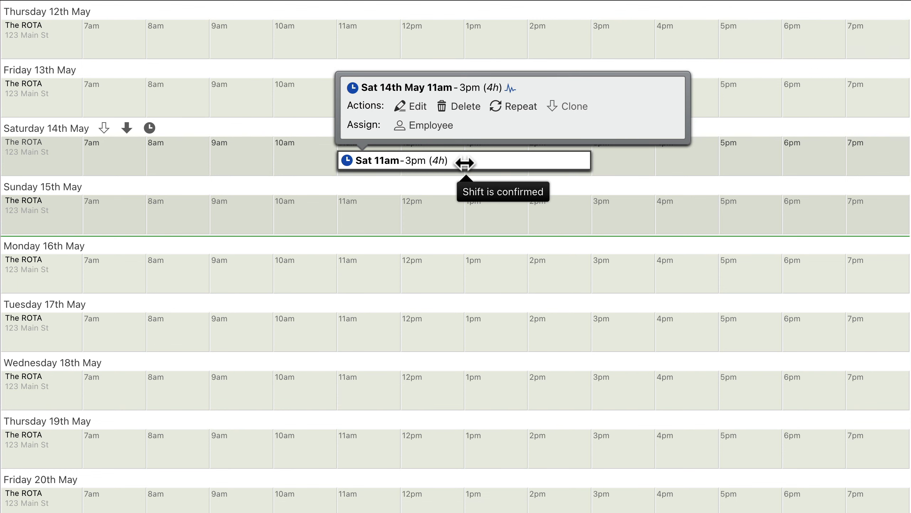
click(514, 107)
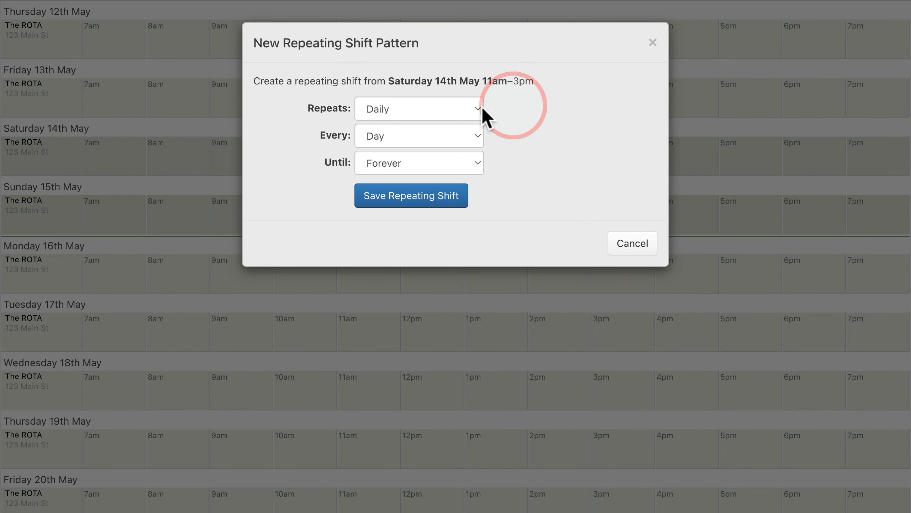
click(420, 109)
click(419, 112)
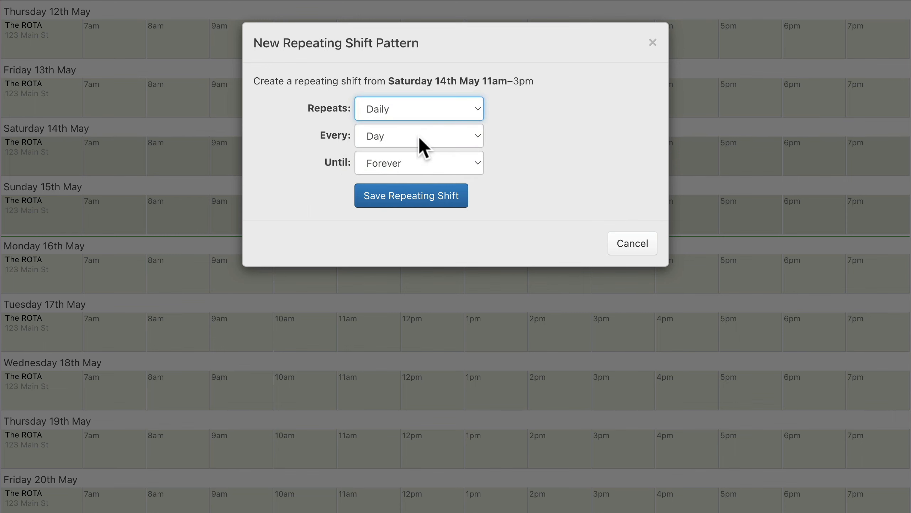
click(418, 137)
click(419, 153)
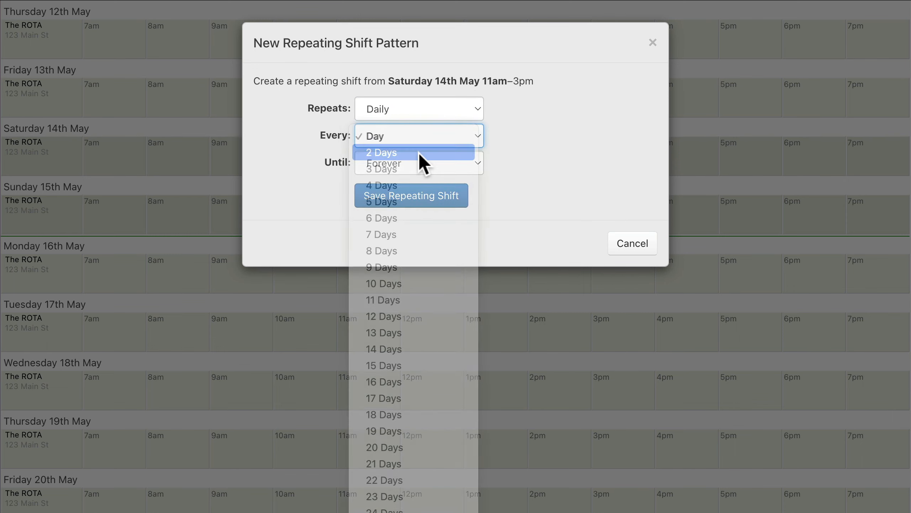
click(411, 197)
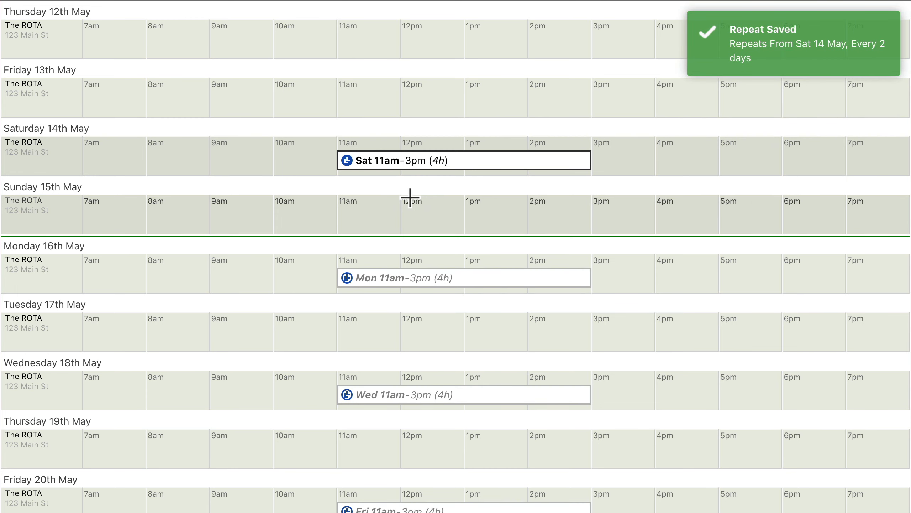
click(413, 160)
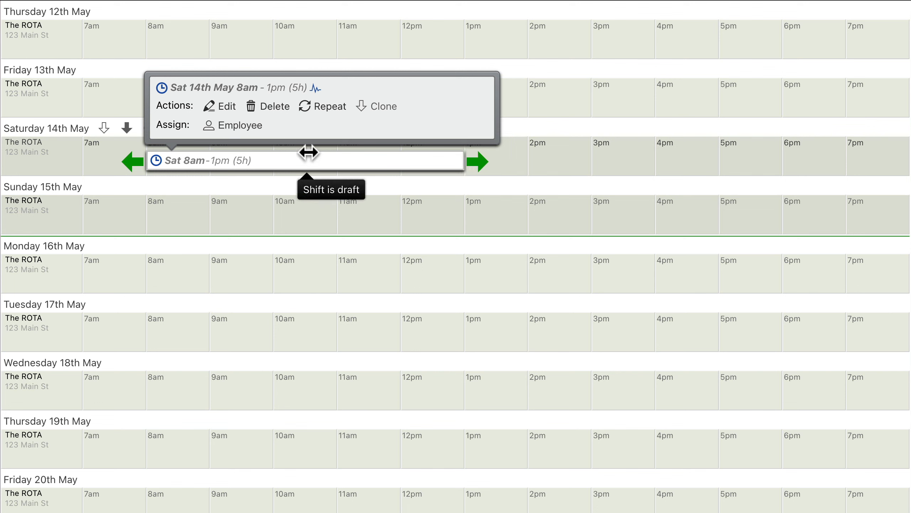
- Repeat the 8am–1pm shift on Saturday 14th May weekly, every week on Saturday, forever, and save the pattern
click(322, 106)
click(421, 116)
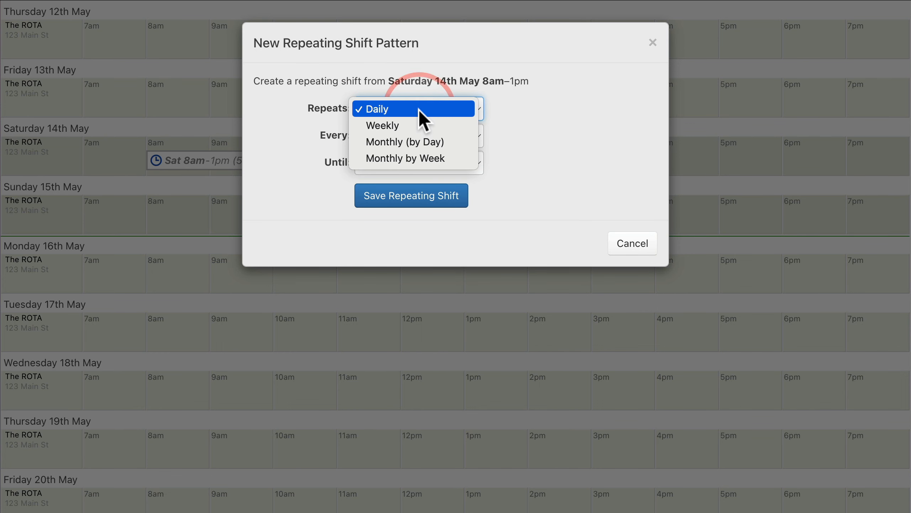
click(420, 126)
click(419, 135)
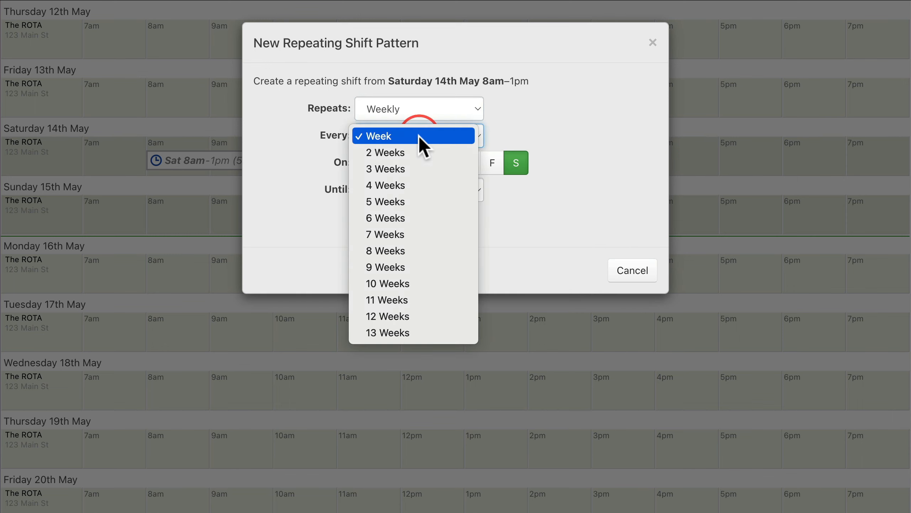
click(418, 136)
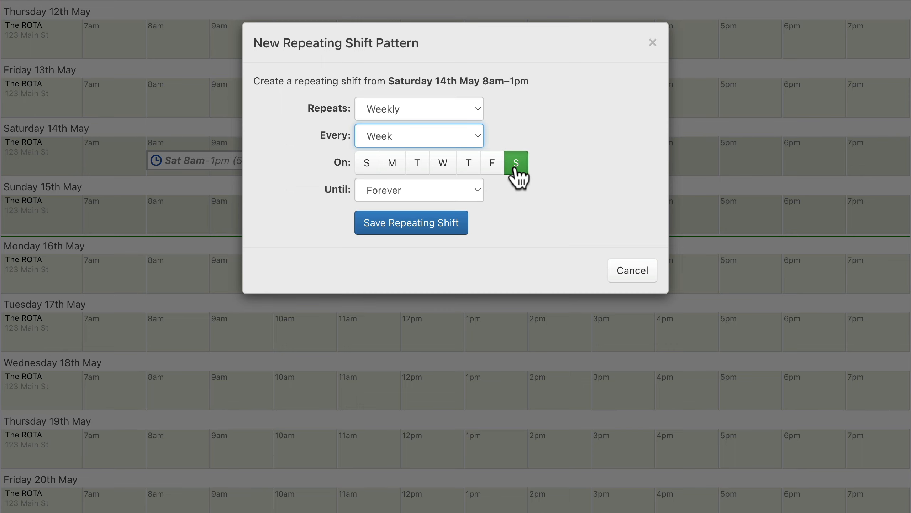
click(415, 232)
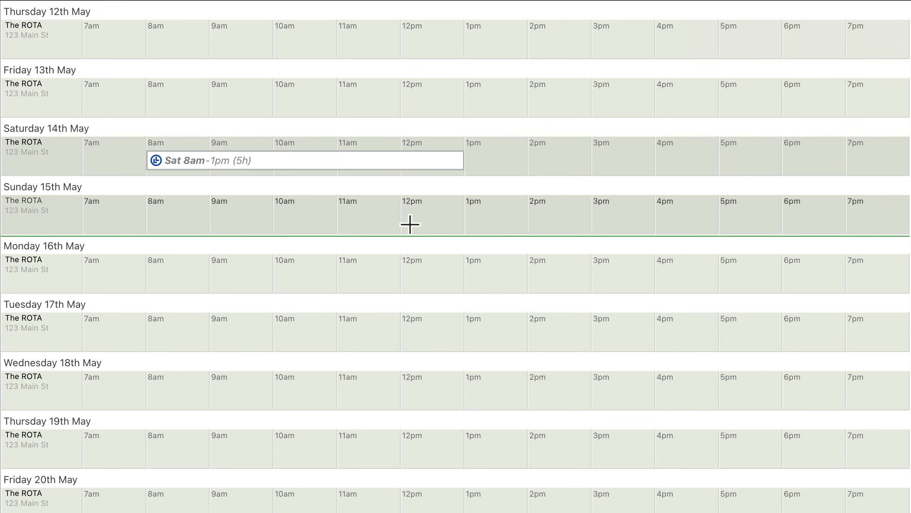
- Repeat the 8am–1pm "Saturdays and Mondays" shift weekly, every week on Monday and Saturday, forever, and save the pattern
click(305, 163)
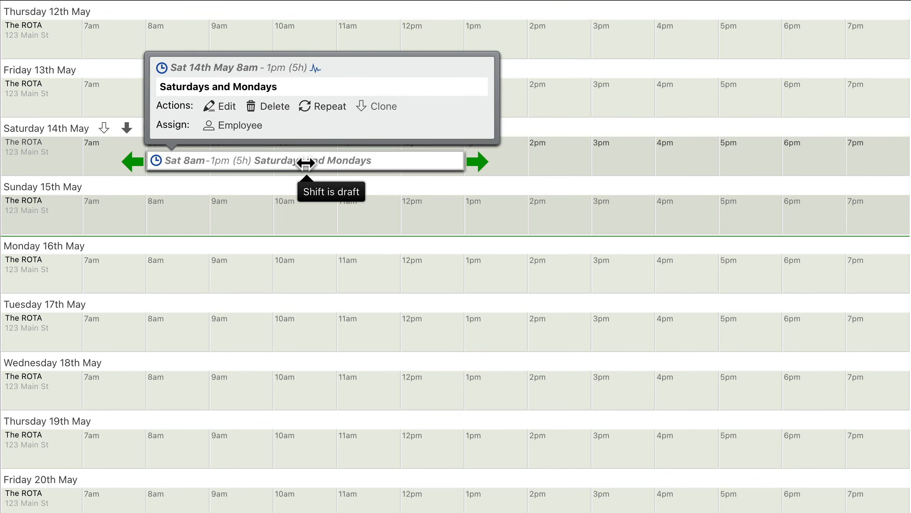
click(322, 106)
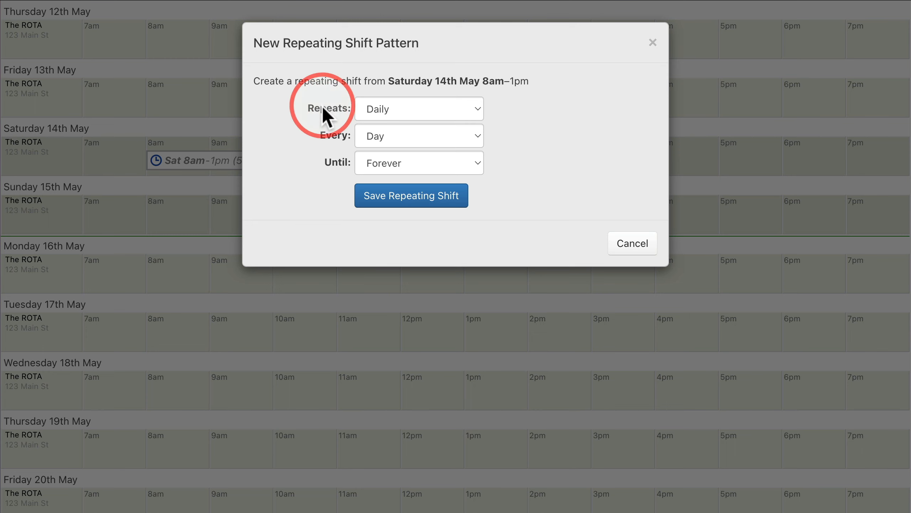
click(420, 113)
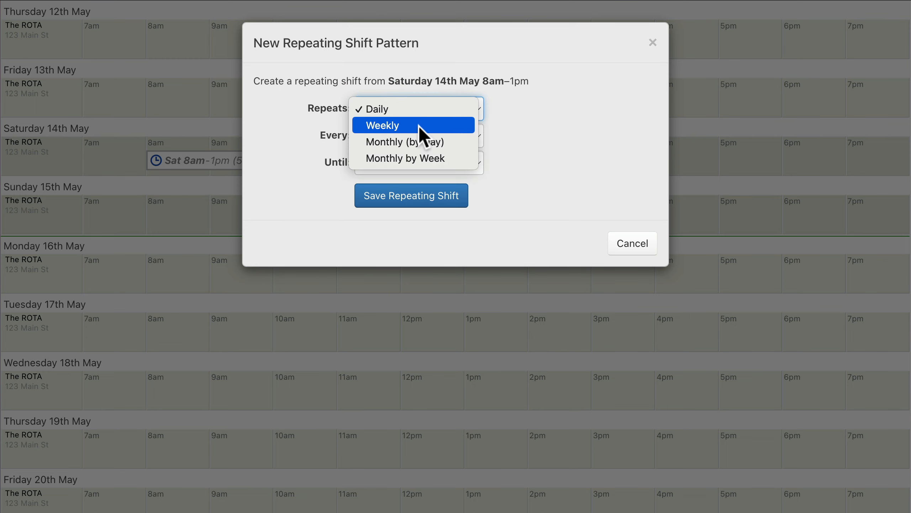
click(419, 126)
click(419, 135)
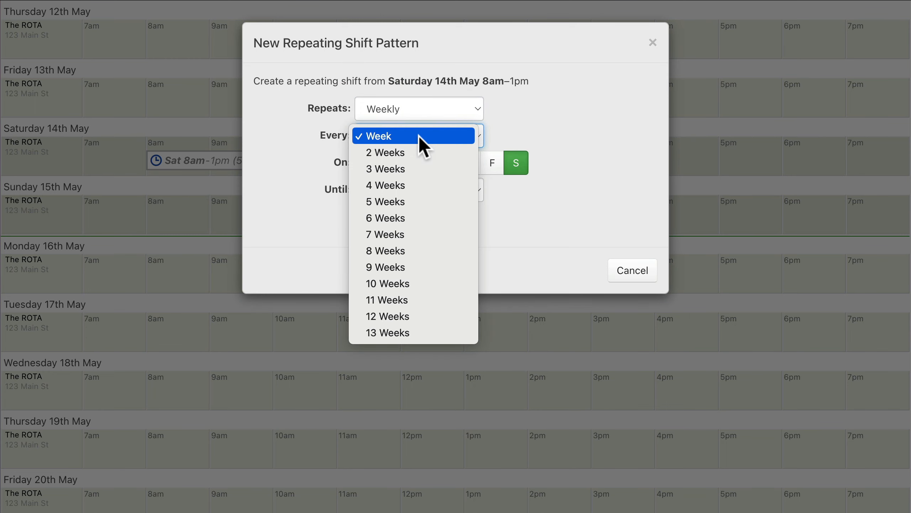
click(419, 135)
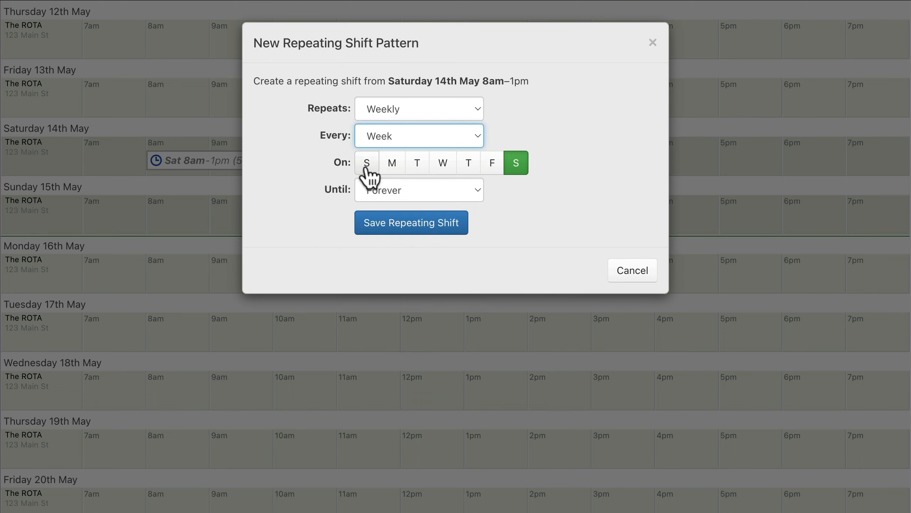
click(393, 168)
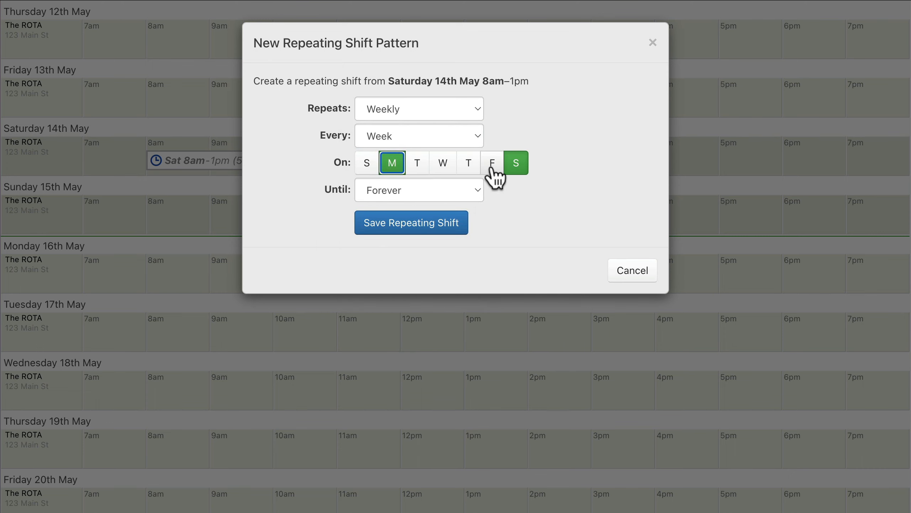
click(411, 223)
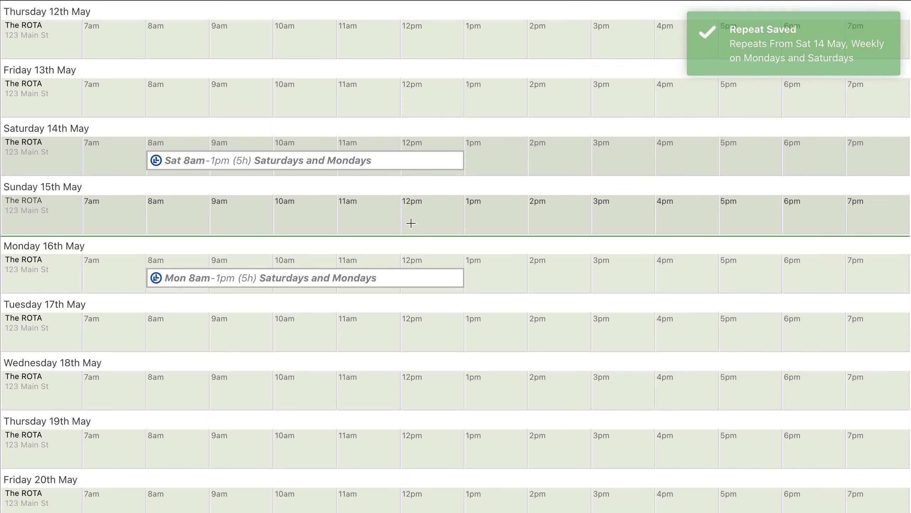
click(405, 280)
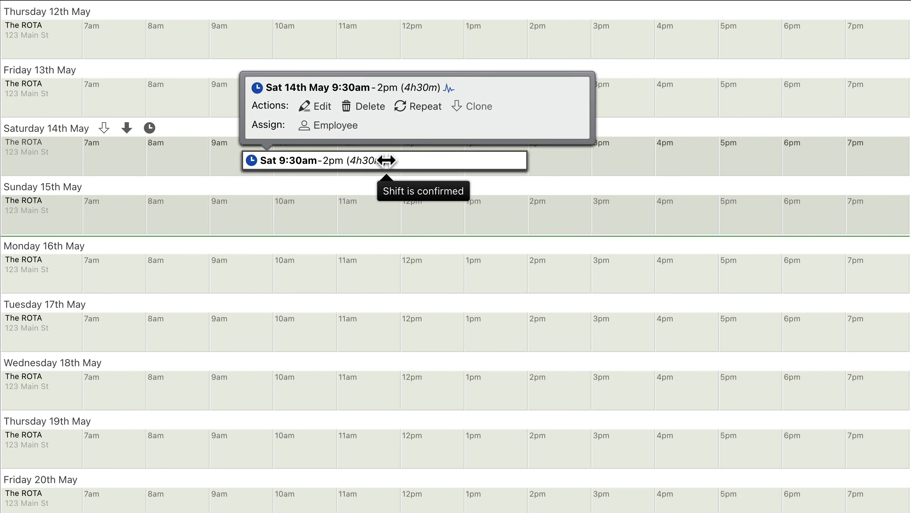
- Repeat the 9:30am–2pm shift on Saturday 14th May weekly, every 2 weeks on Saturday, forever, and save the pattern
click(418, 107)
click(418, 113)
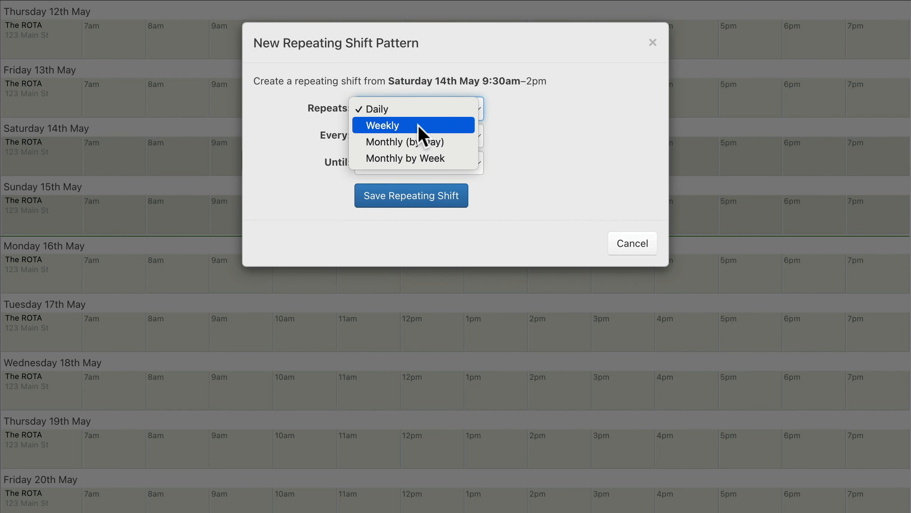
click(419, 126)
click(419, 135)
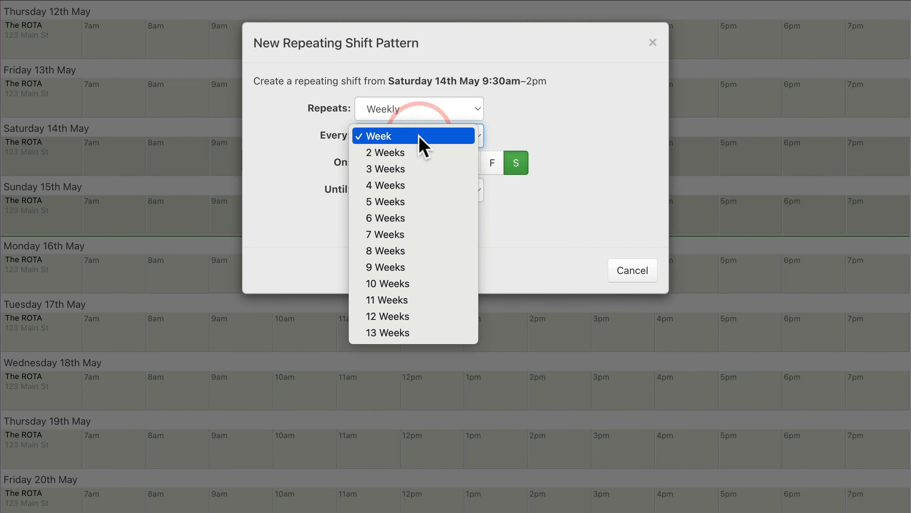
click(418, 152)
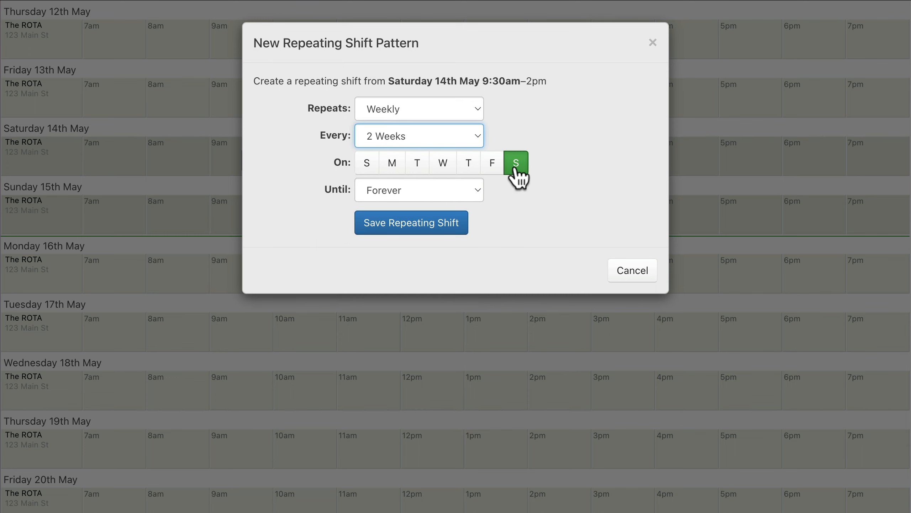
click(412, 226)
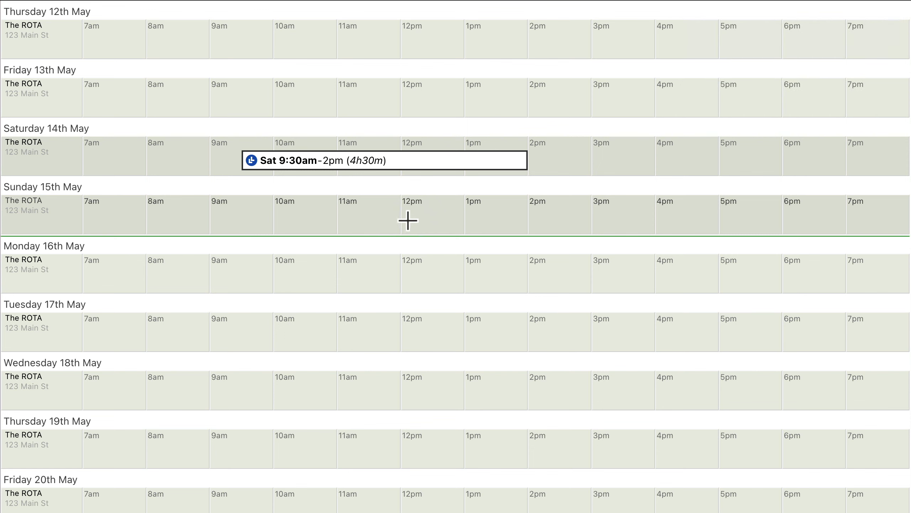
- Repeat the 9am–4:30pm shift on Saturday 14th May Monthly (by Day), every month on the 14th, forever, and save the pattern
click(383, 160)
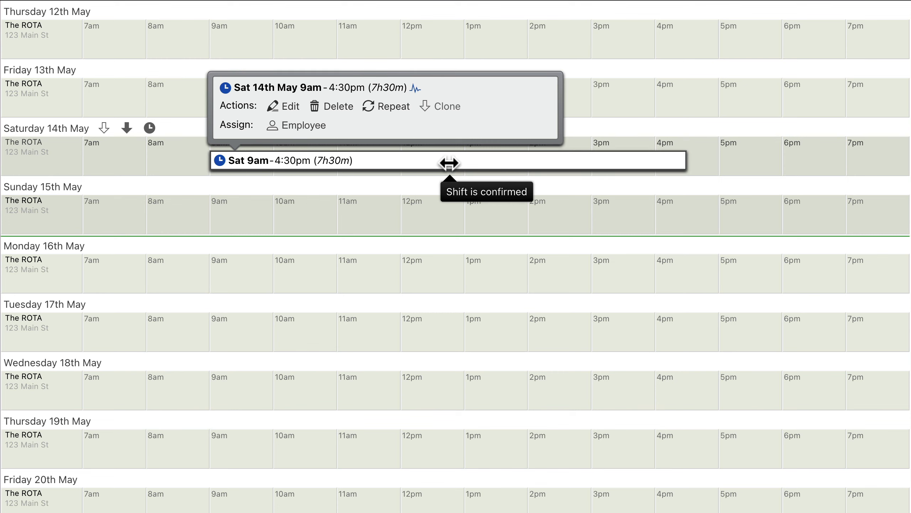
click(386, 105)
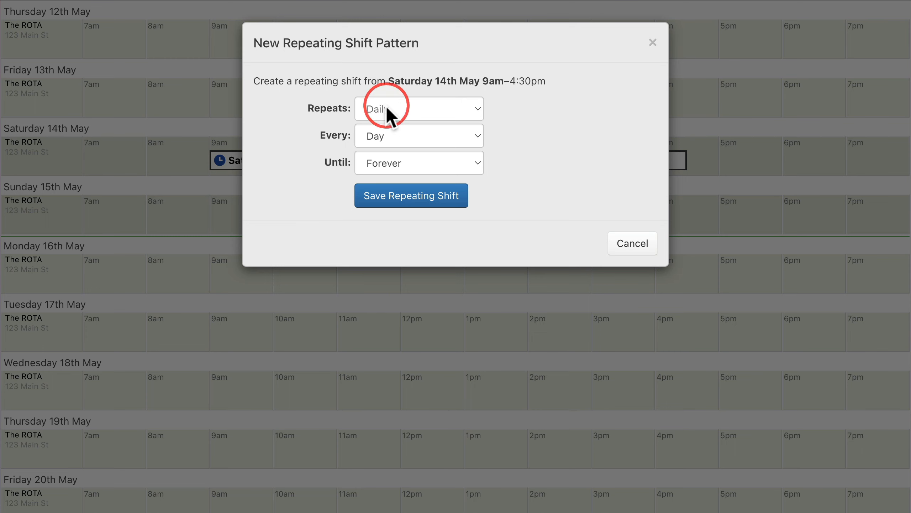
click(418, 109)
click(420, 142)
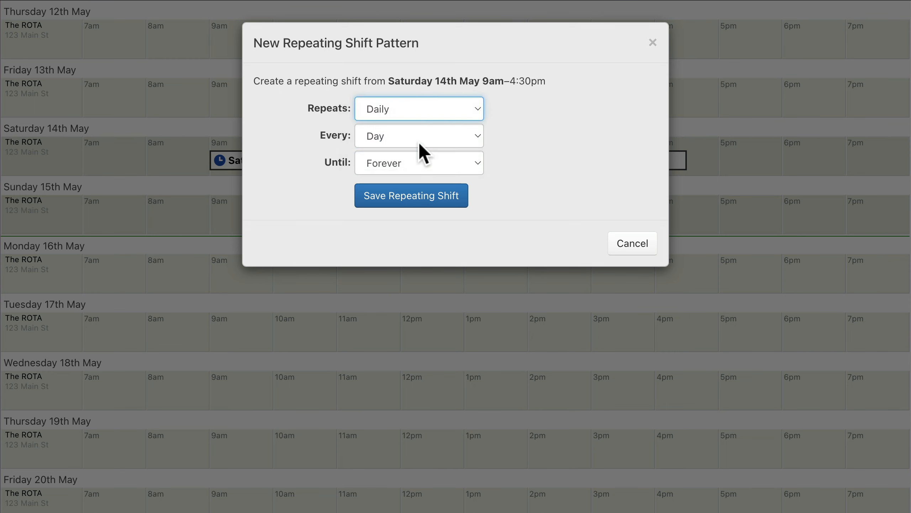
click(419, 136)
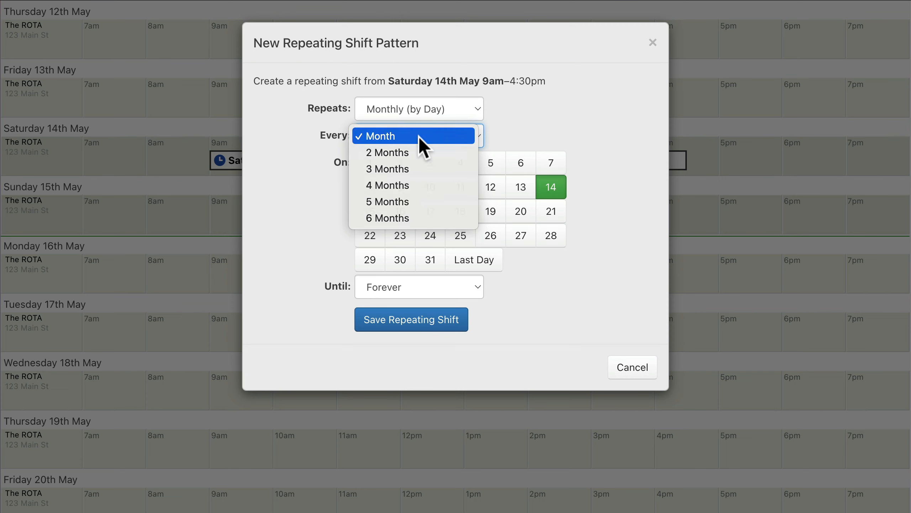
click(418, 136)
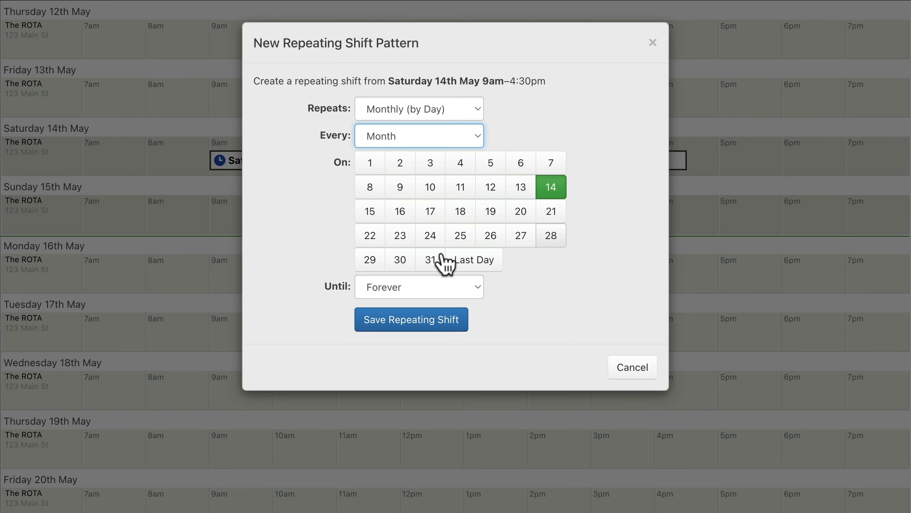
click(412, 324)
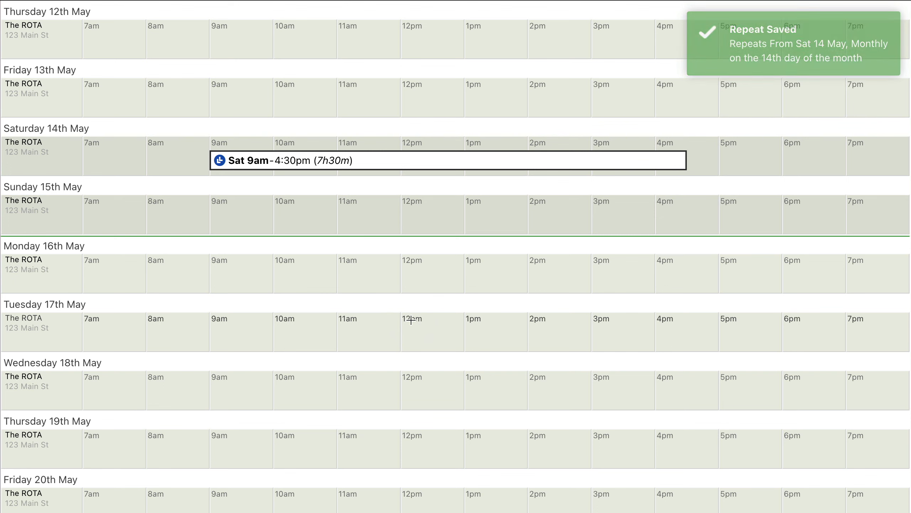
- Repeat the 8am–2pm "Checklist - 2ce monthly" shift Monthly (by Day), every month on the 14th and 28th, forever, and save the pattern
click(452, 169)
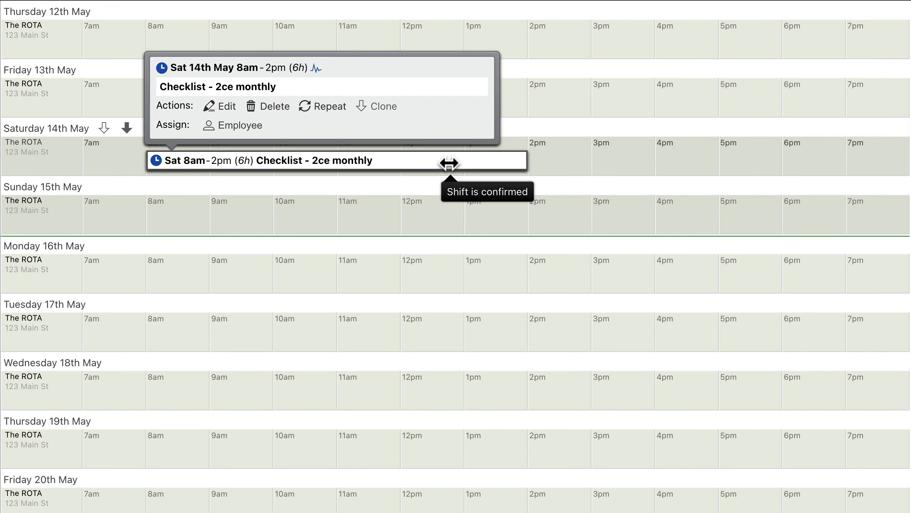
click(322, 105)
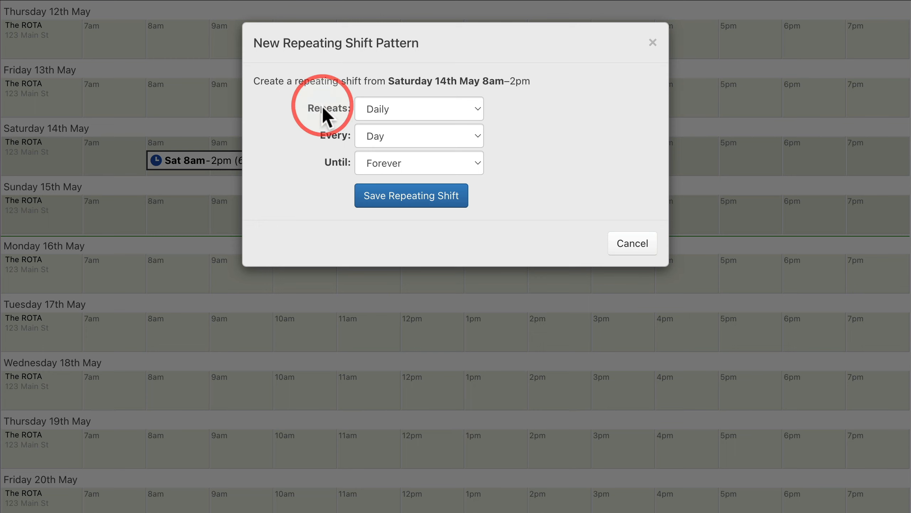
click(420, 112)
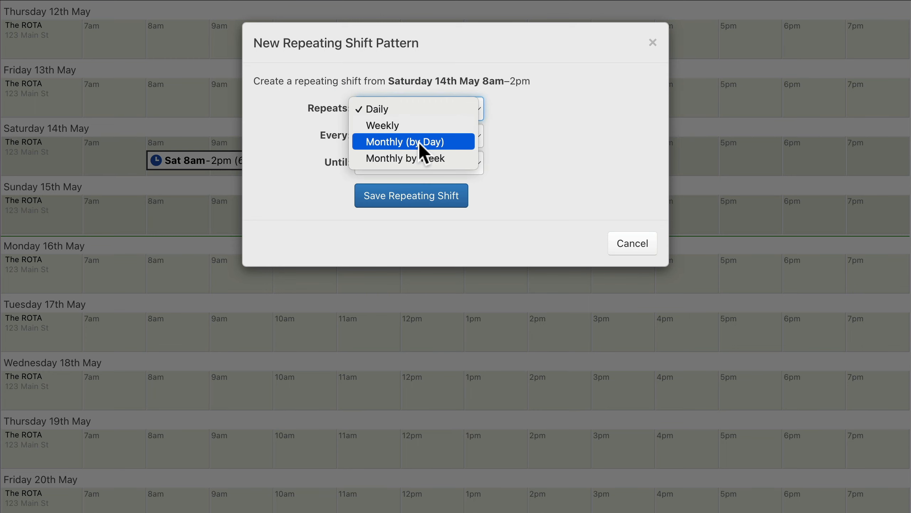
click(420, 139)
click(420, 139)
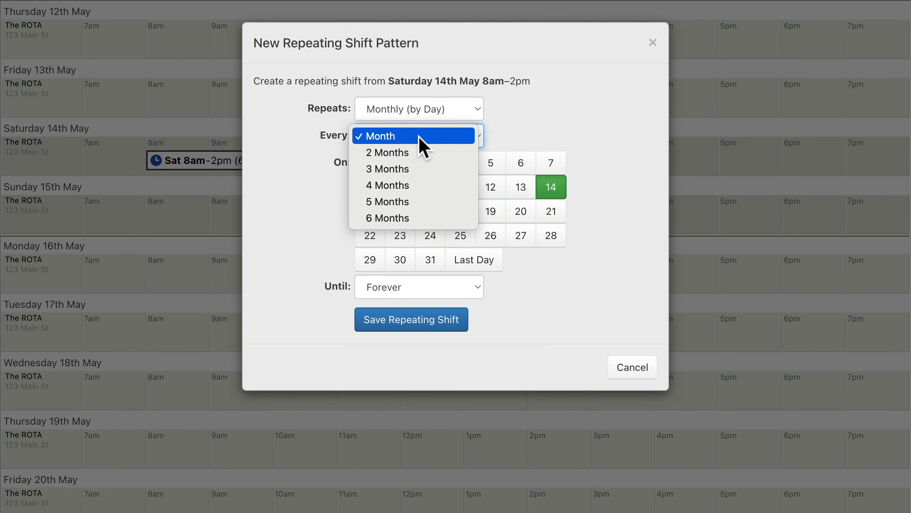
click(419, 137)
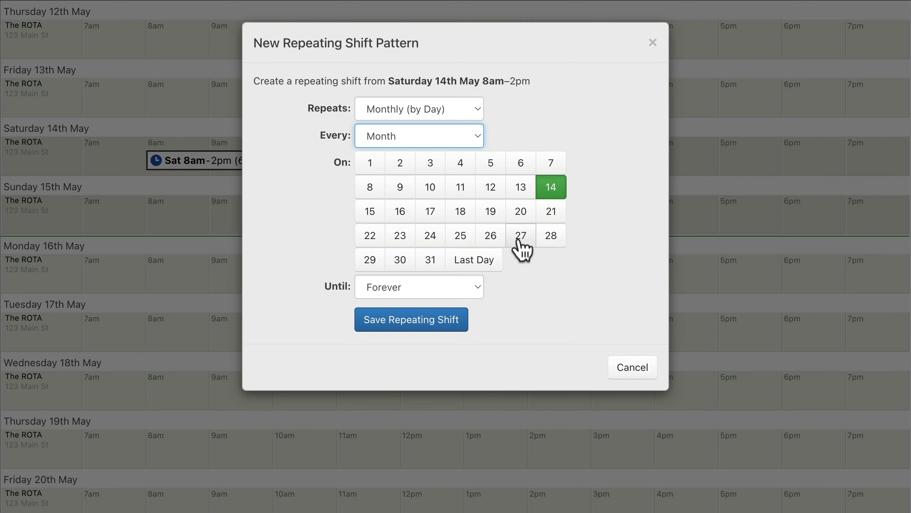
click(550, 242)
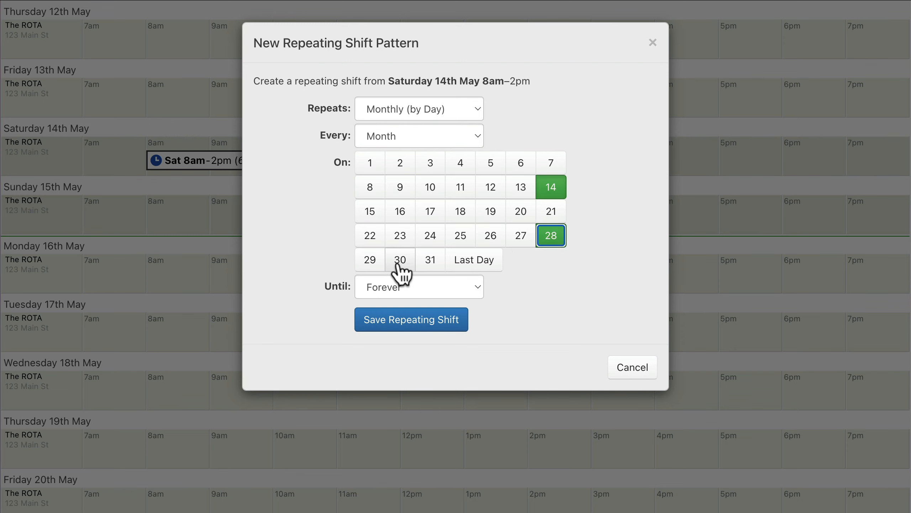
click(412, 323)
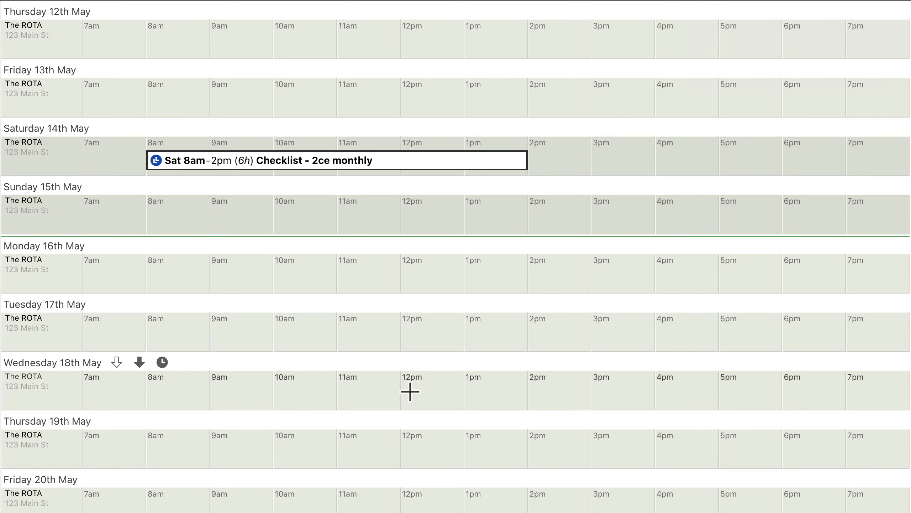
- Repeat the 9am–3pm "First Wednesdays" shift Monthly by Week, every month on the 1st Wednesday, forever, and save the pattern
click(338, 165)
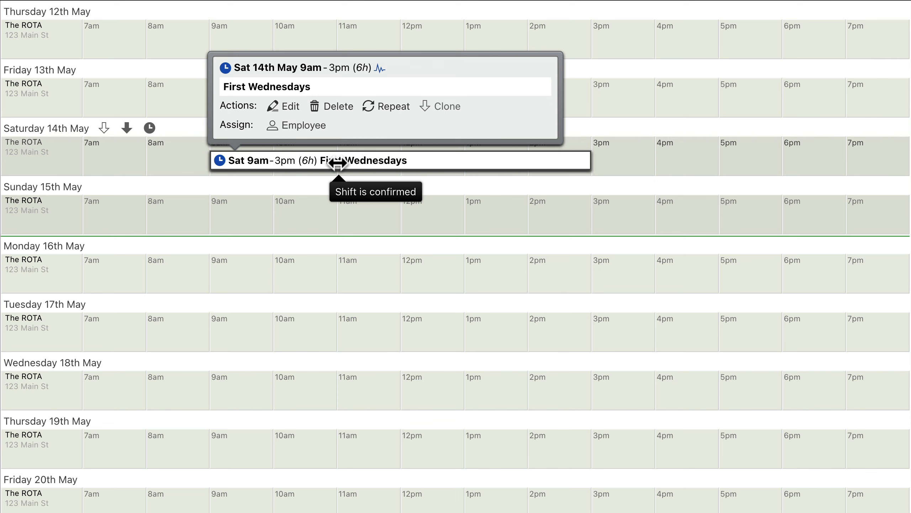
click(388, 106)
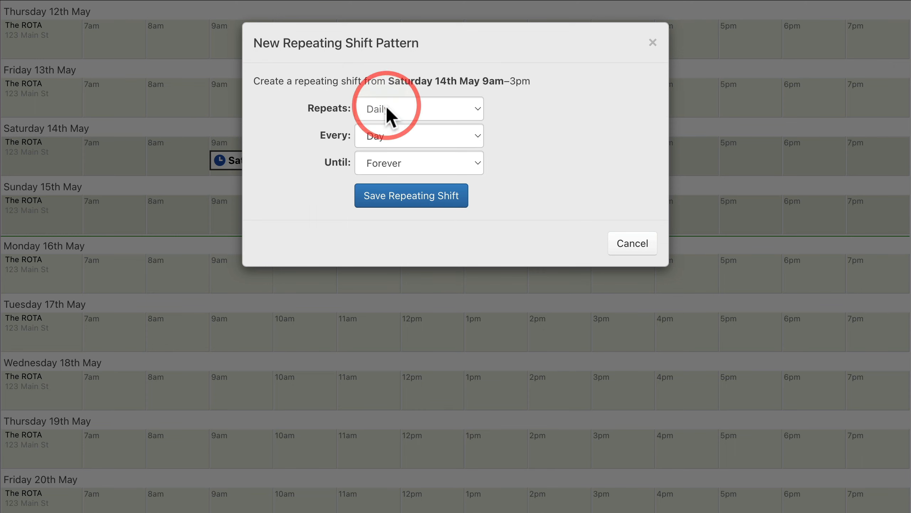
click(417, 117)
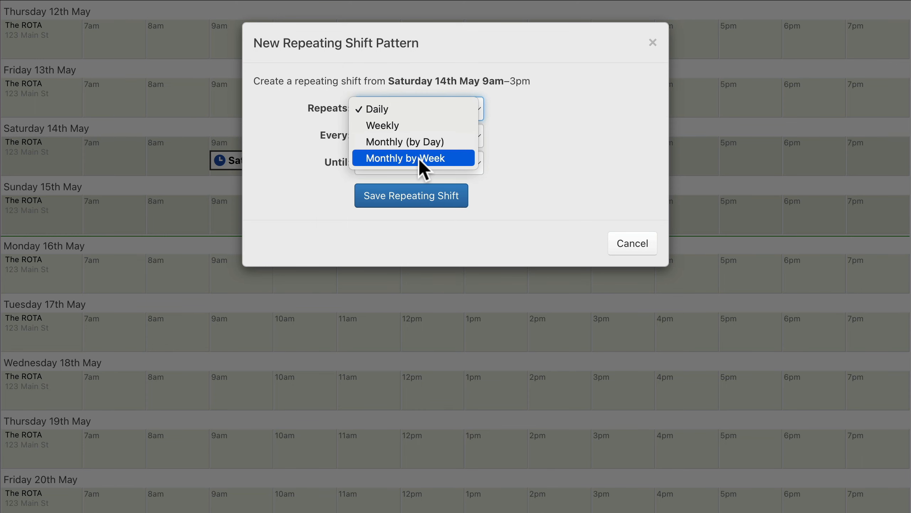
click(419, 158)
click(419, 137)
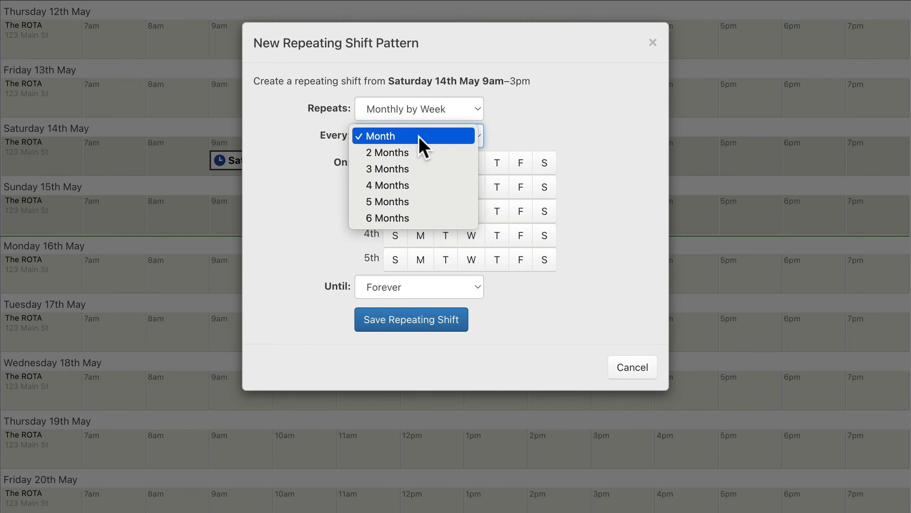
click(419, 137)
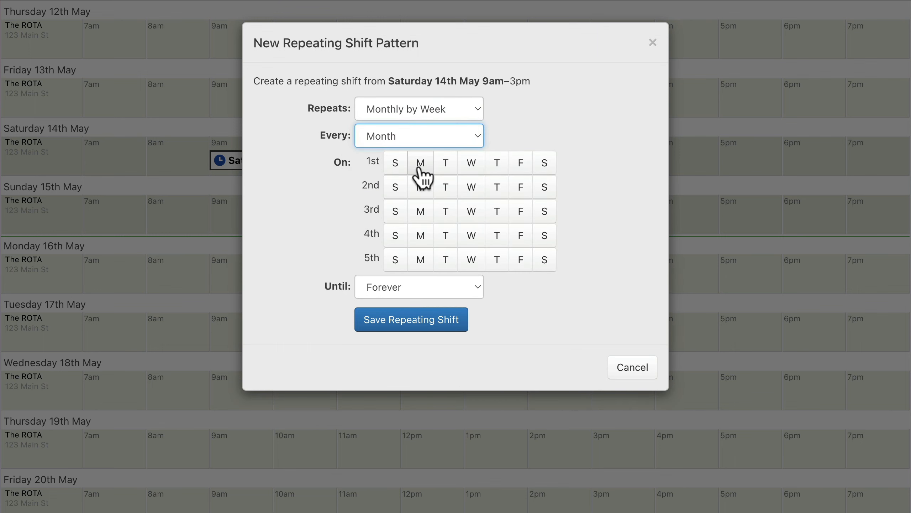
click(471, 166)
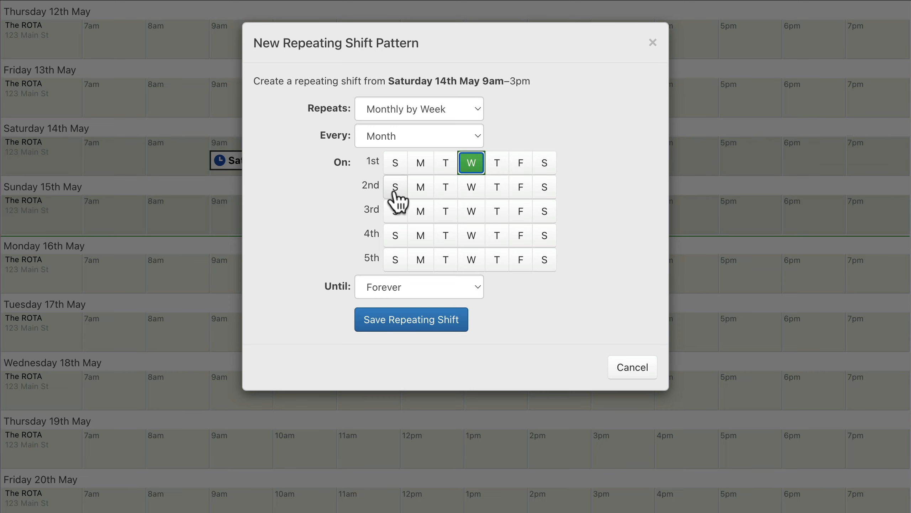
click(411, 321)
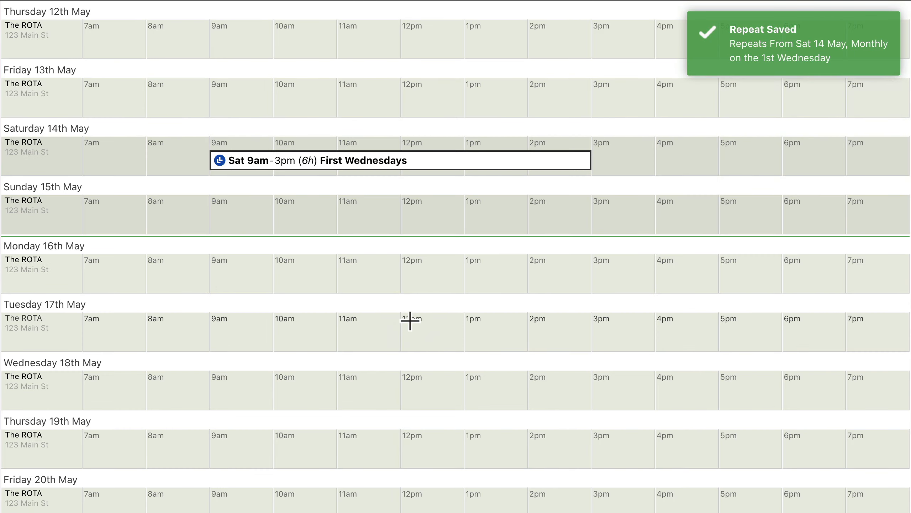
- Repeat the 8am–11am shift on Saturday 14th May daily, every day until Wednesday 18 May 2022, and save the pattern
mouse_move(410, 391)
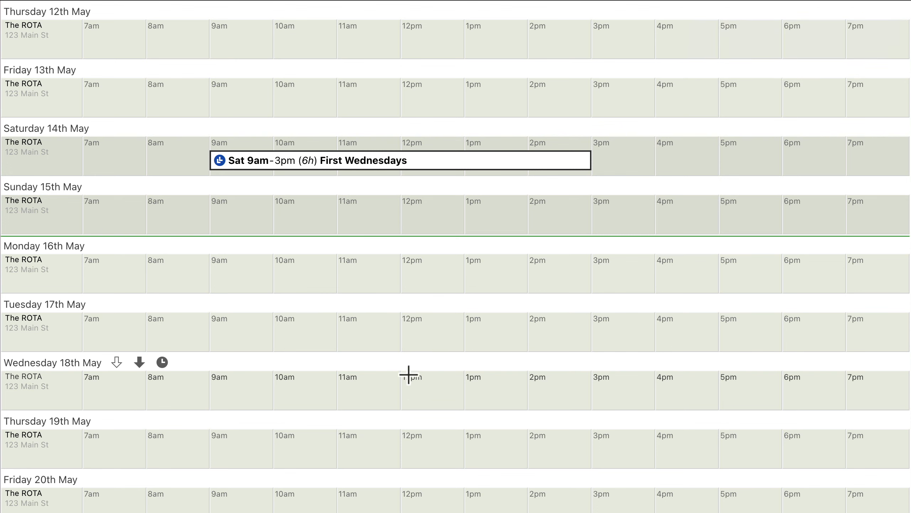
click(402, 164)
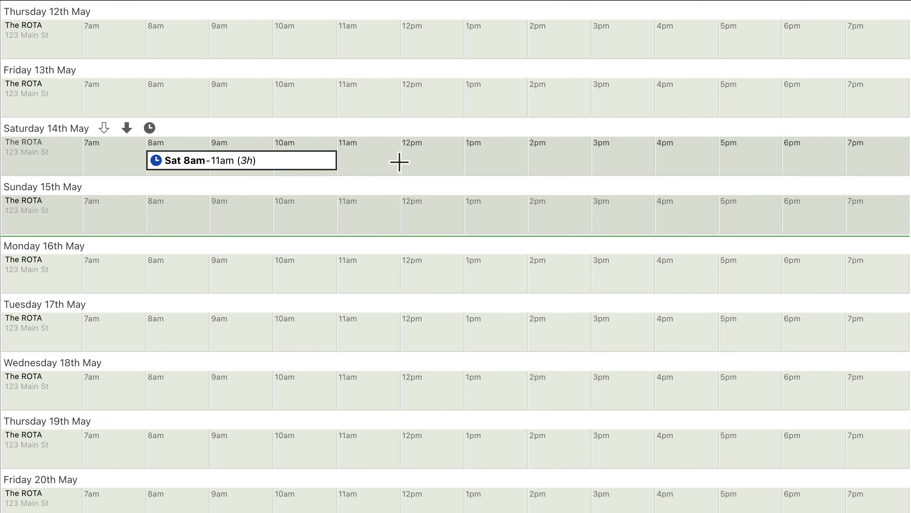
click(273, 161)
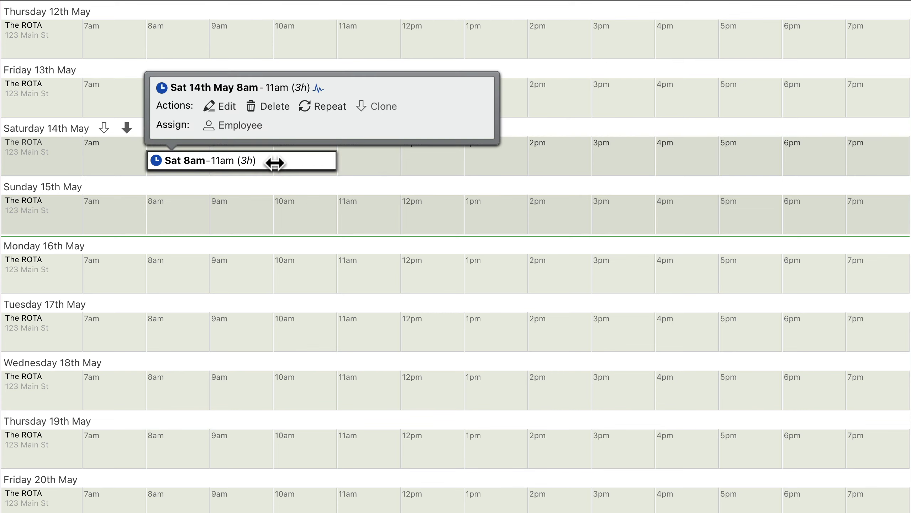
click(323, 106)
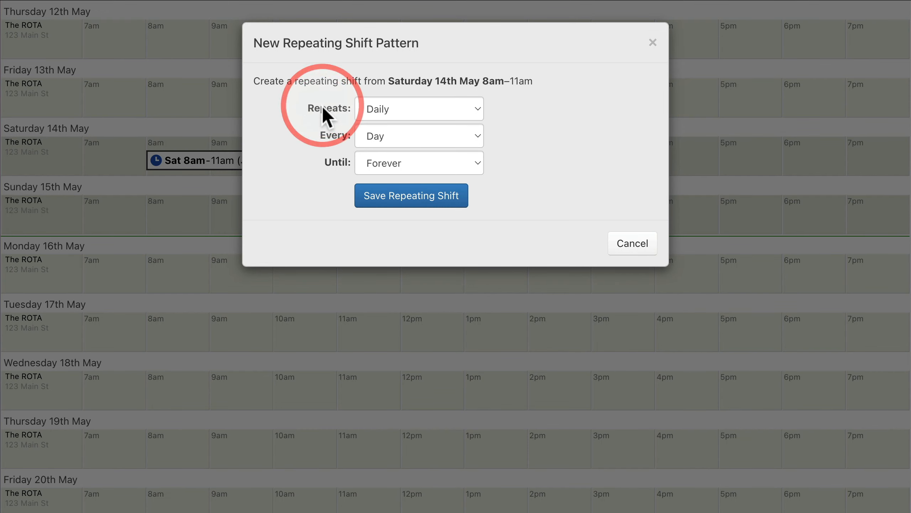
click(422, 165)
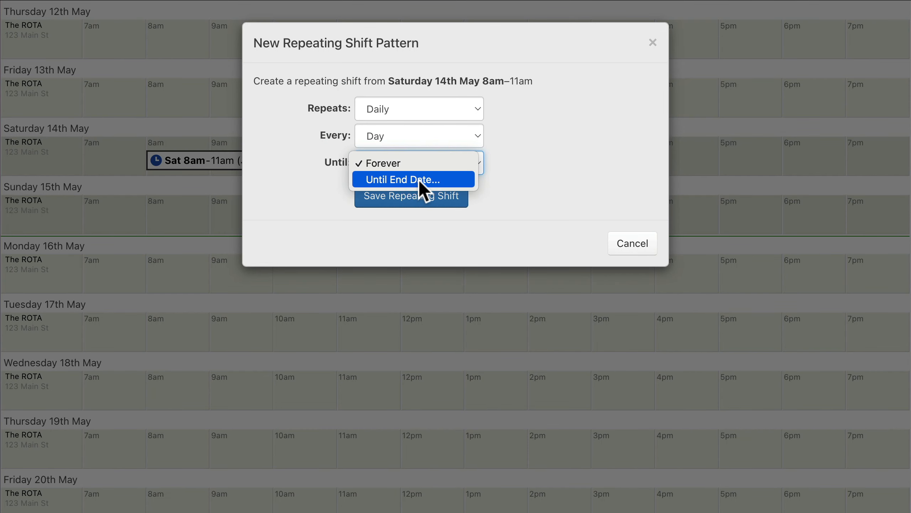
click(423, 180)
click(454, 187)
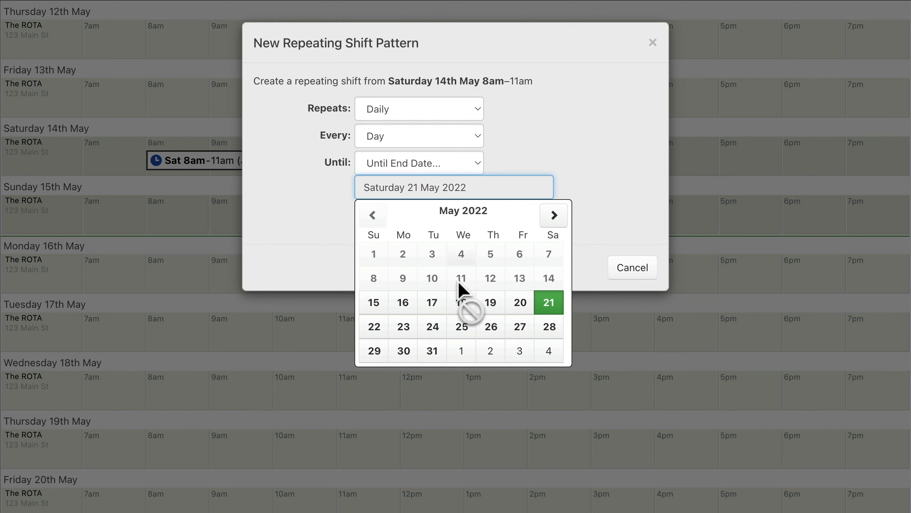
click(461, 308)
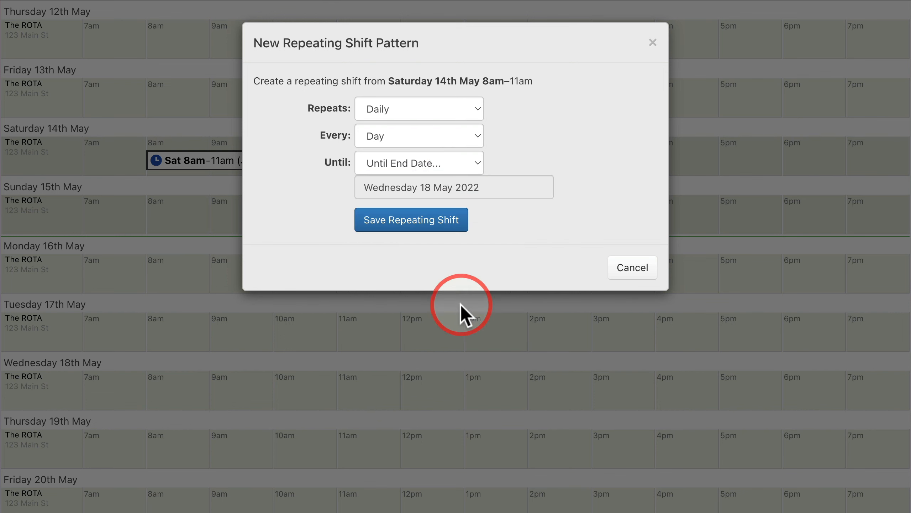
click(412, 222)
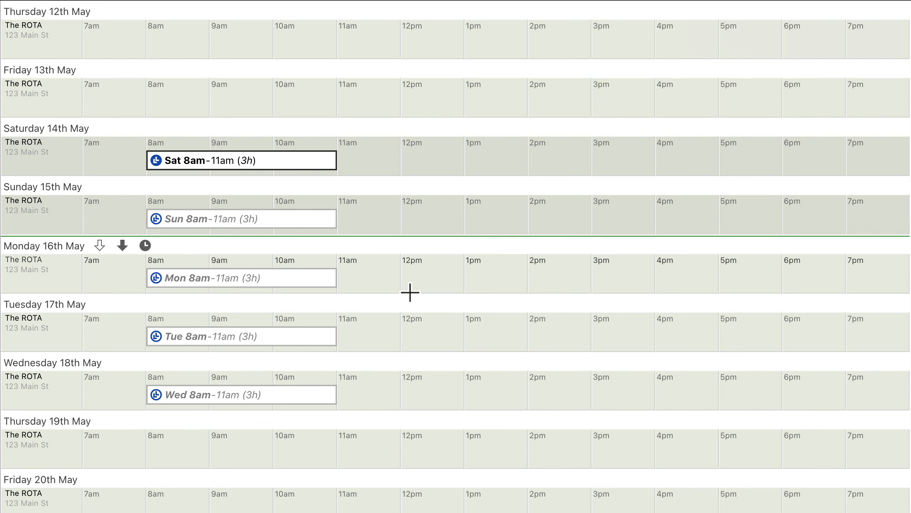
- Repeat the 8am–12pm Packing Shift daily, every day until Wednesday 18 May 2022, with its original assignments, and save the pattern
click(306, 219)
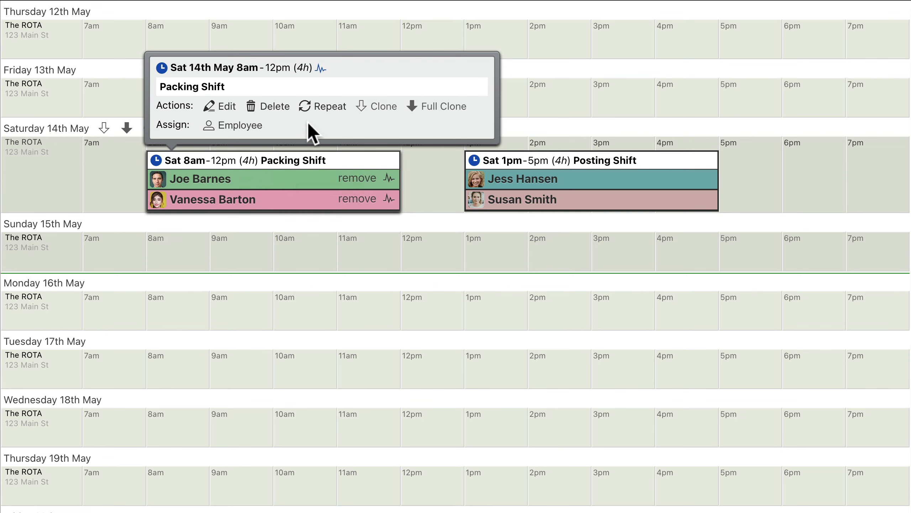
click(322, 106)
click(423, 174)
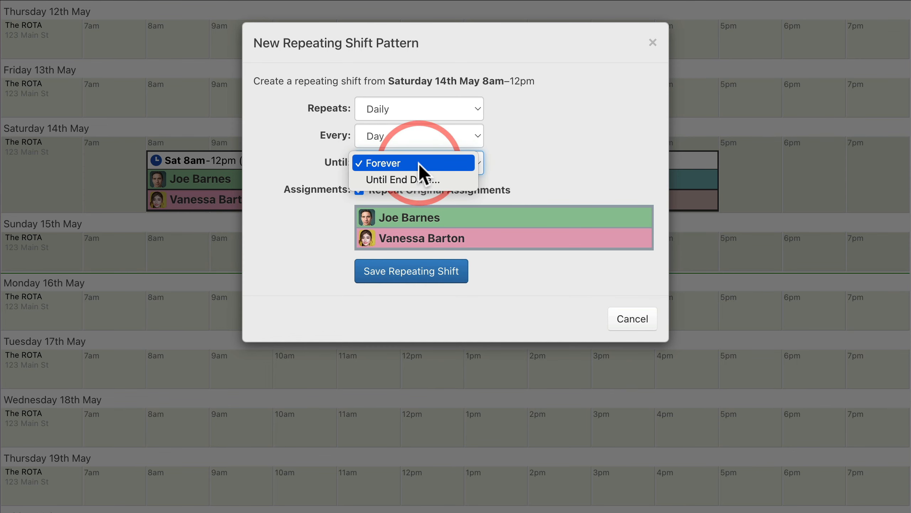
click(423, 178)
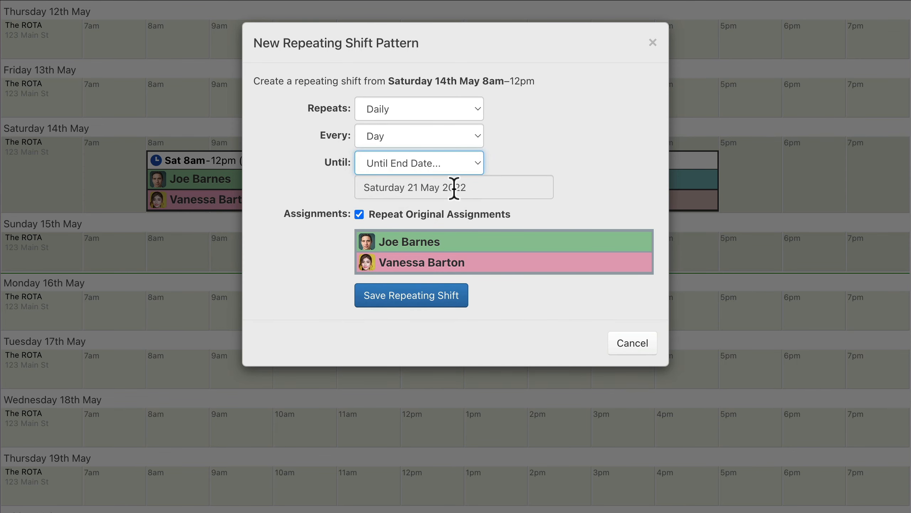
click(454, 187)
click(462, 305)
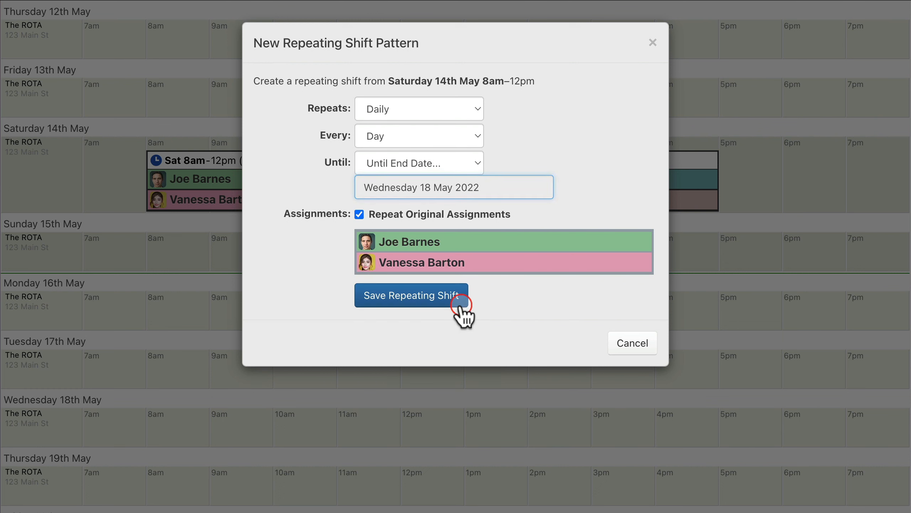
click(435, 222)
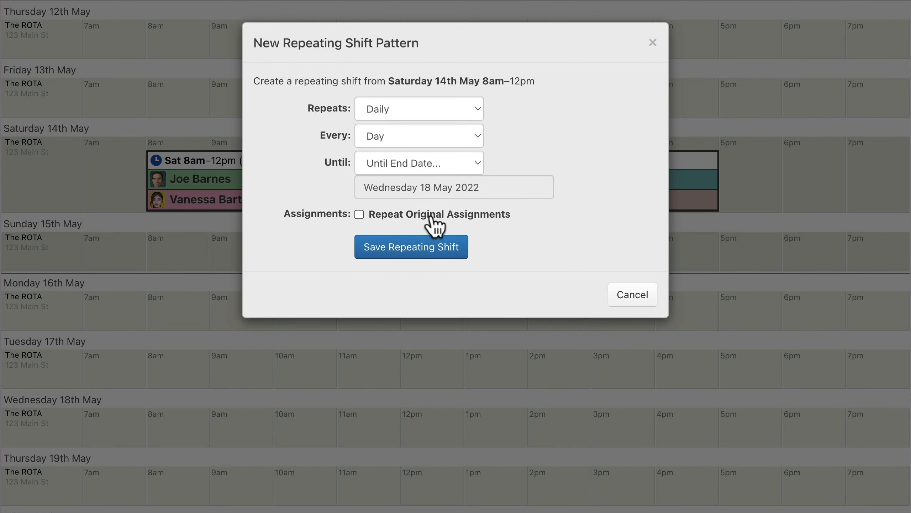
click(432, 219)
click(412, 296)
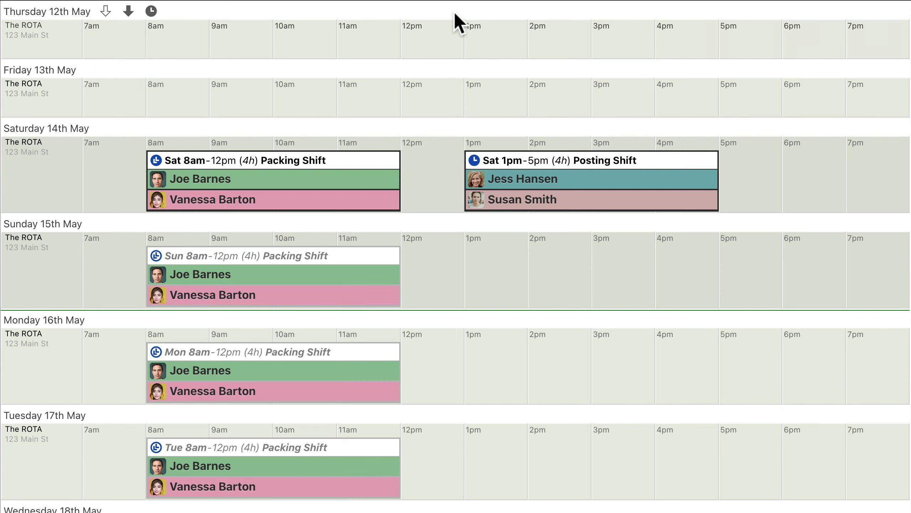
- Repeat the Saturday 1pm–5pm Posting Shift daily, every day until Wednesday 18 May 2022, without its original assignments, and save the pattern
click(591, 161)
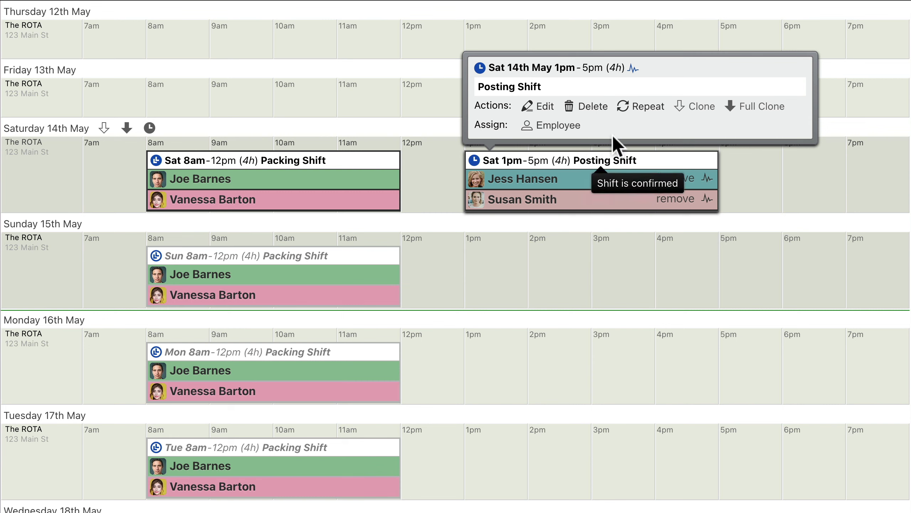
click(640, 106)
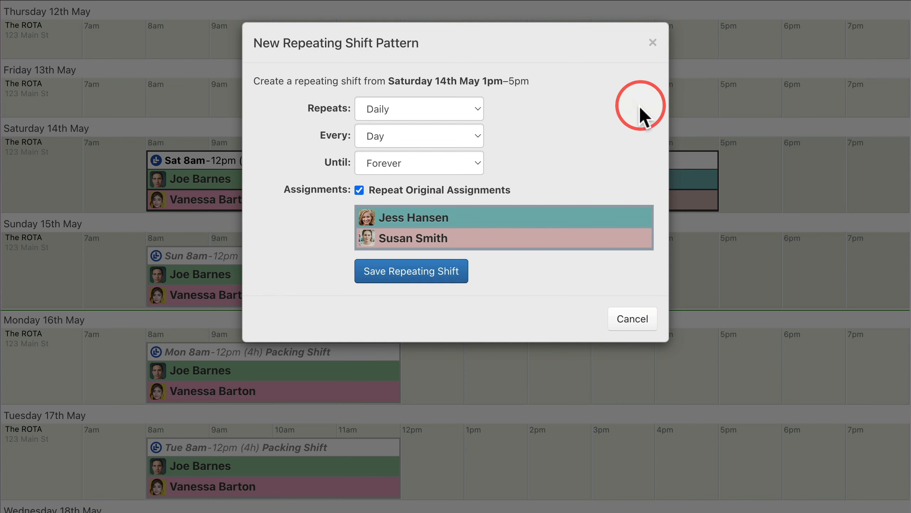
click(420, 165)
click(418, 176)
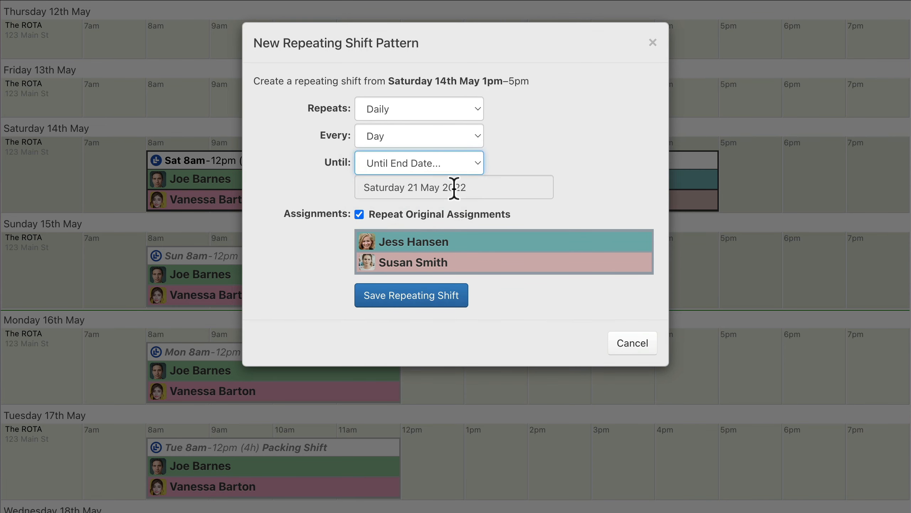
click(454, 187)
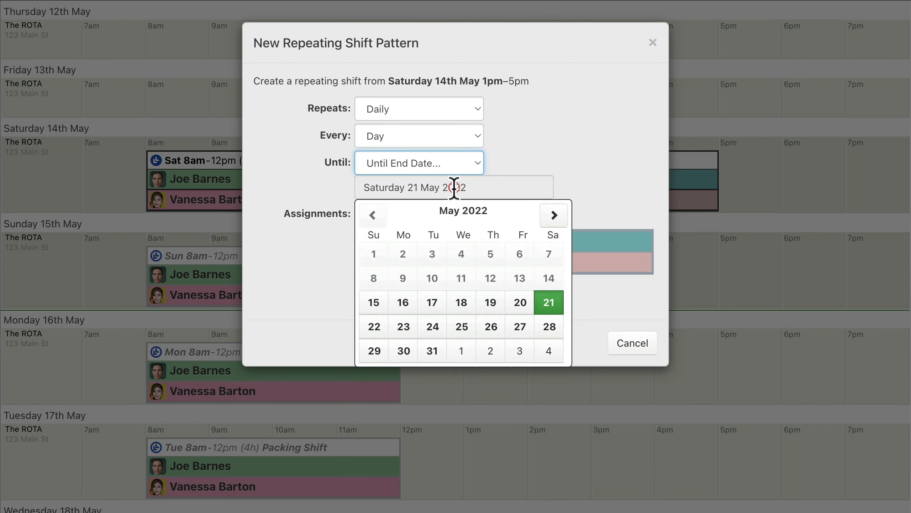
click(461, 306)
click(432, 220)
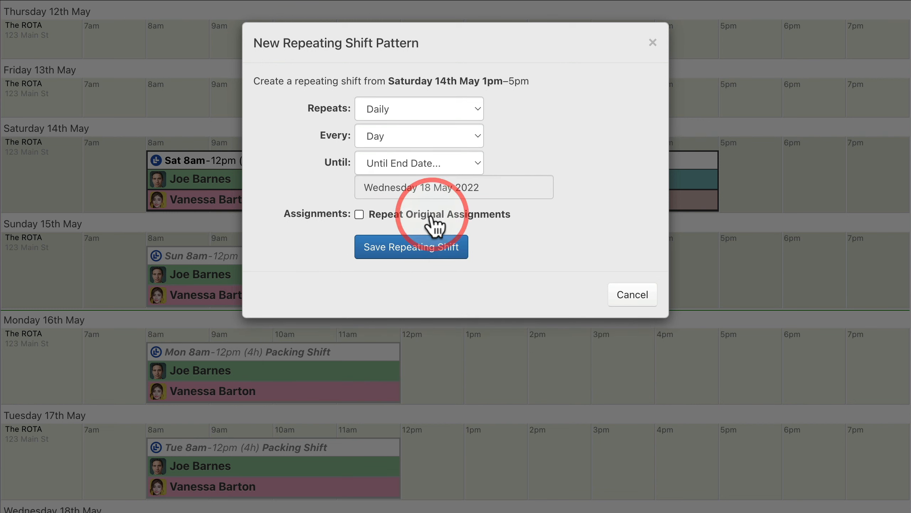
click(411, 247)
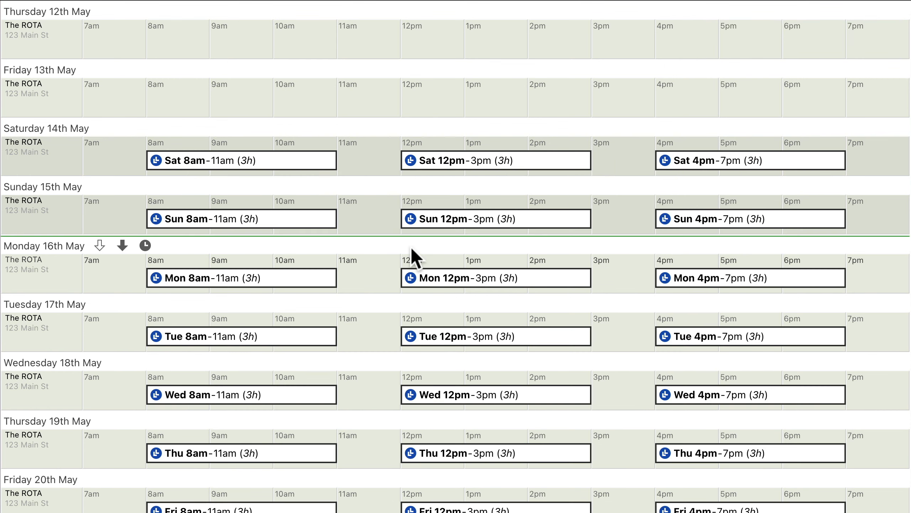
- Assign the fourth listed employee to the repeating 8am–11am shift for just Saturday 14th May
click(242, 161)
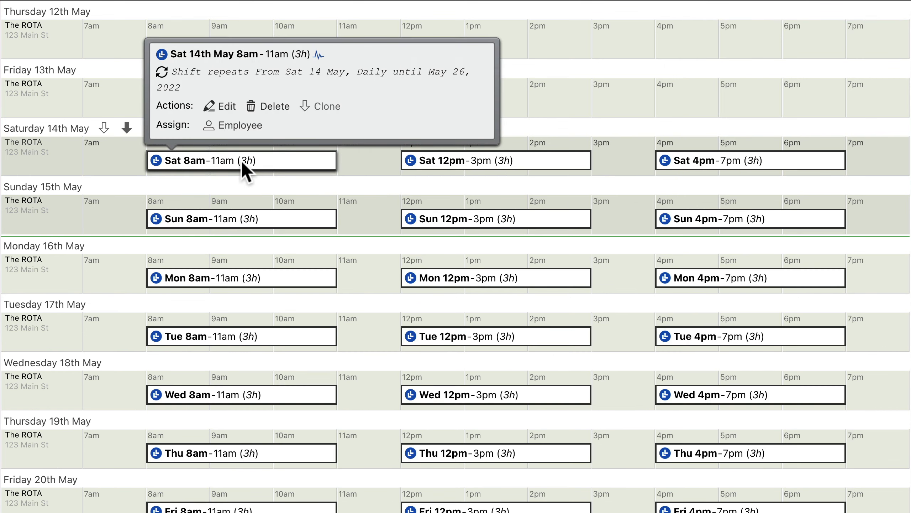
click(233, 126)
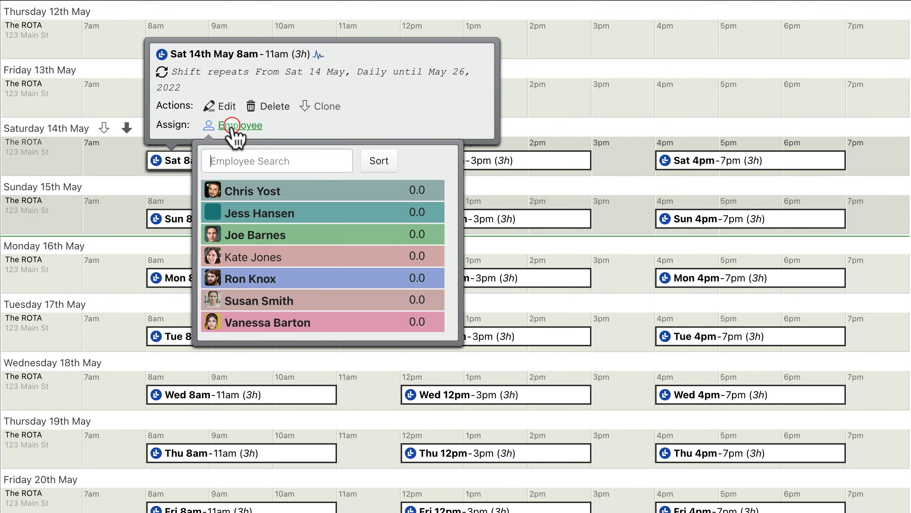
click(322, 260)
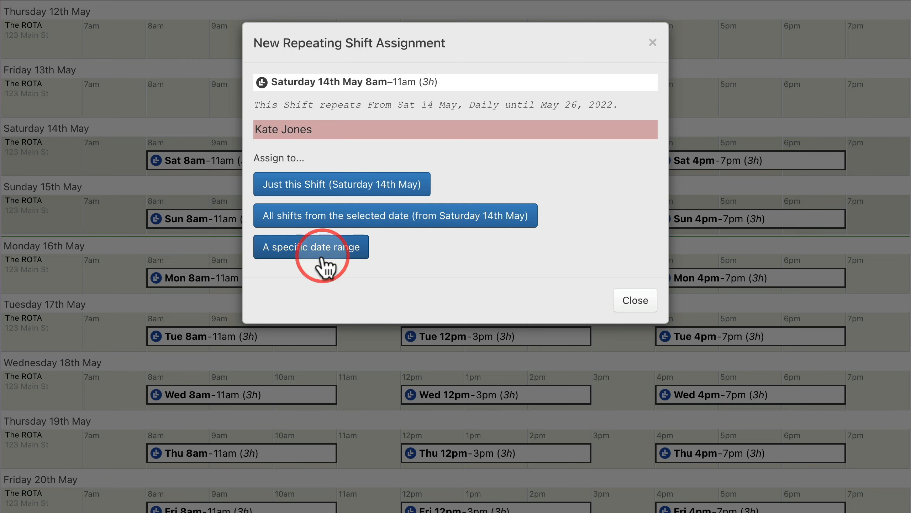
click(341, 194)
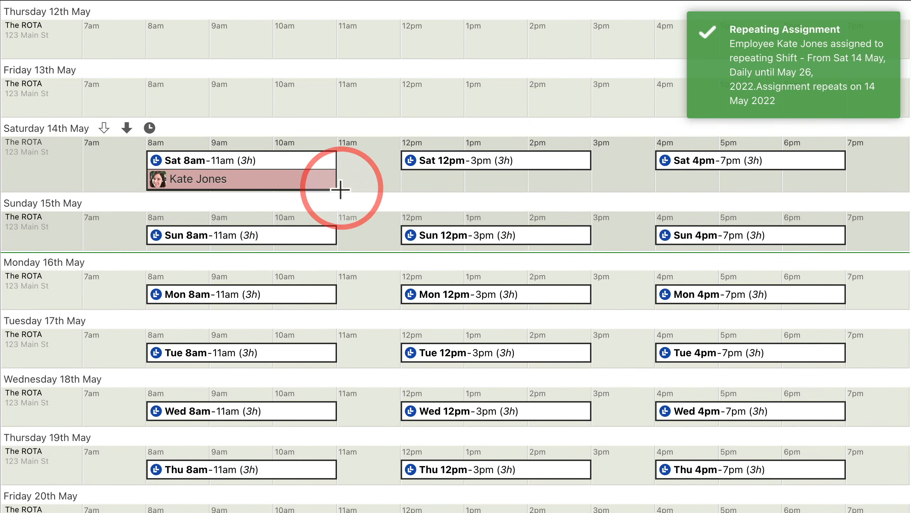
- Assign the third listed employee to all repeating 12pm–3pm shifts from Saturday 14th May
click(430, 166)
click(488, 126)
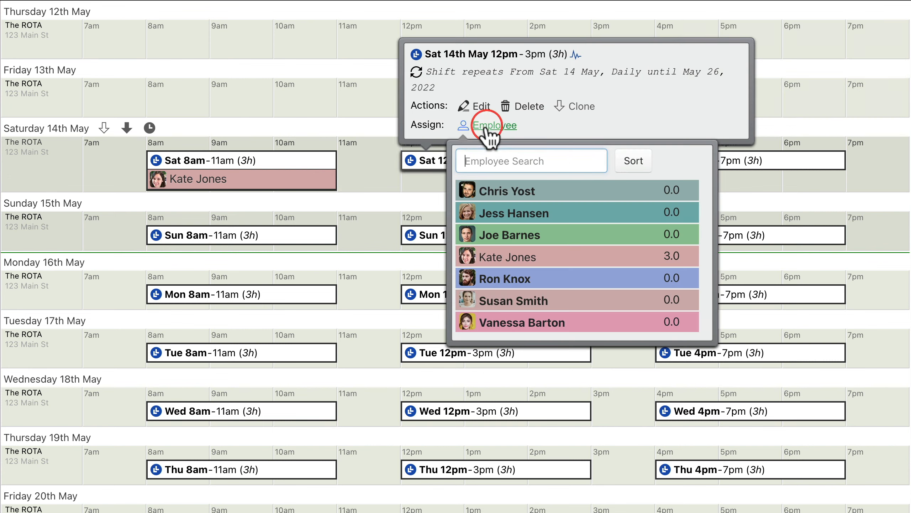
click(578, 235)
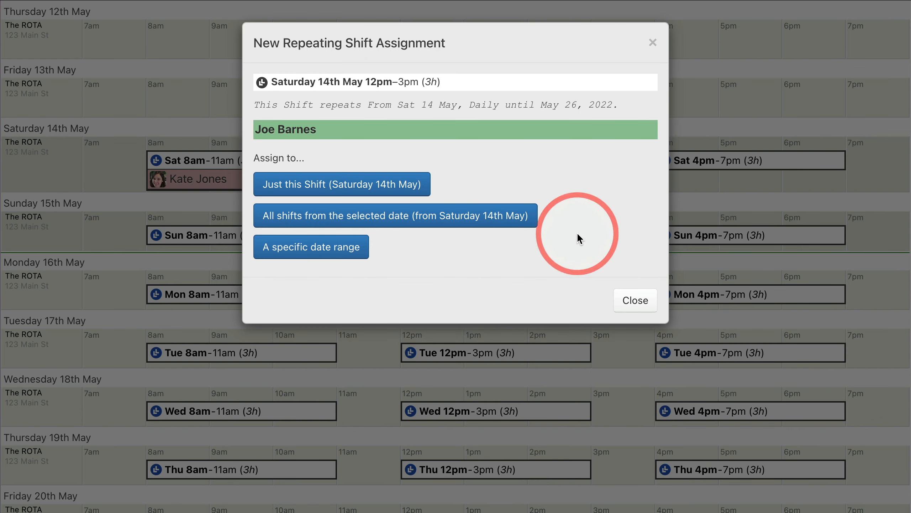
click(394, 225)
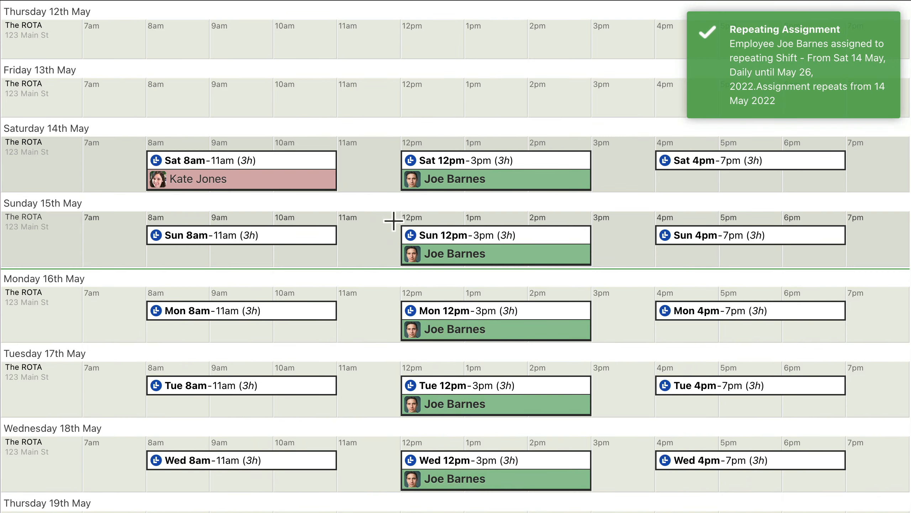
- Assign the sixth listed employee to the repeating 4pm–7pm shift for a specific date range, from Sunday 15 May to Tuesday 17 May 2022
click(734, 163)
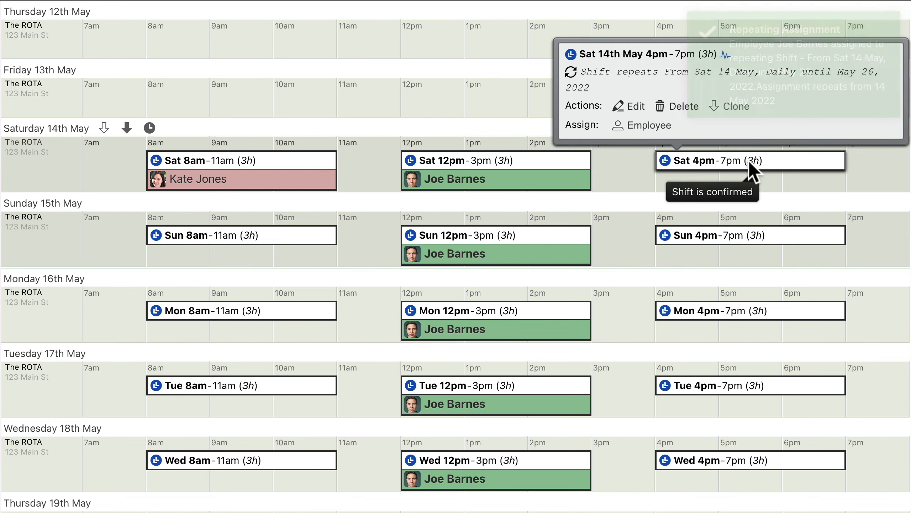
click(646, 126)
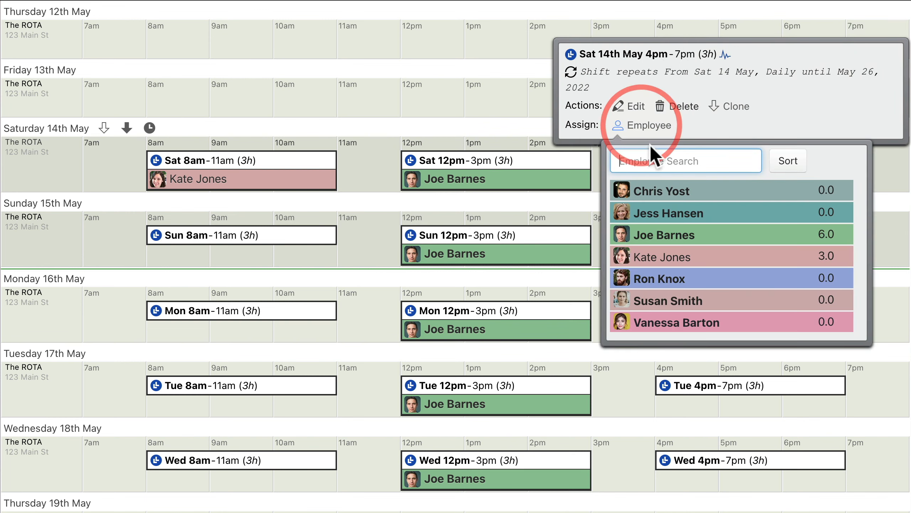
click(730, 302)
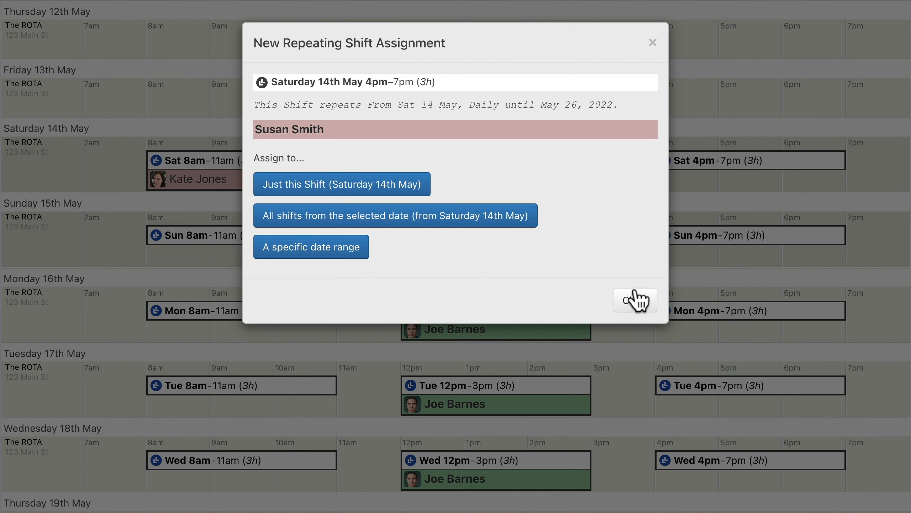
click(311, 254)
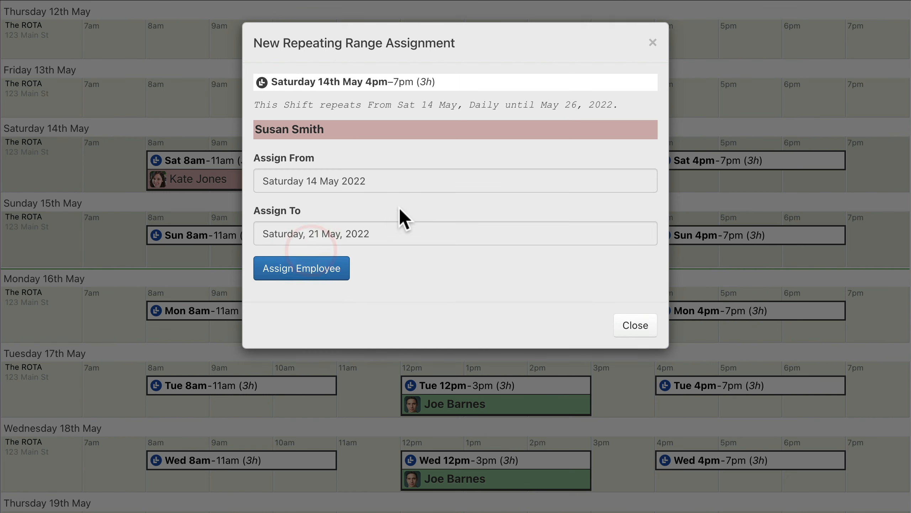
click(455, 181)
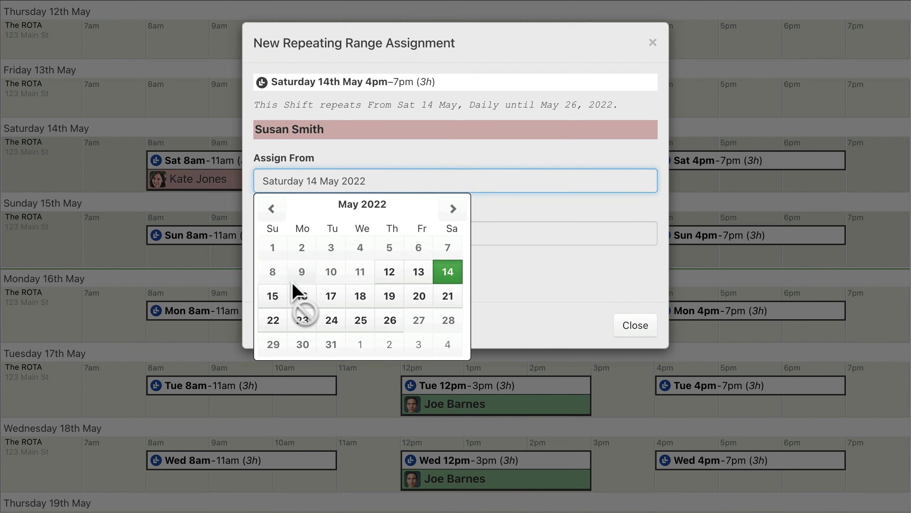
click(272, 296)
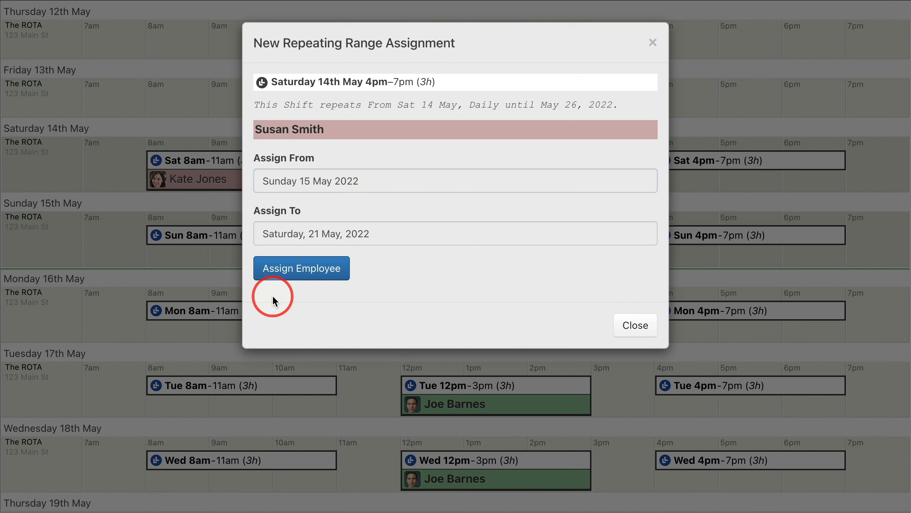
click(456, 234)
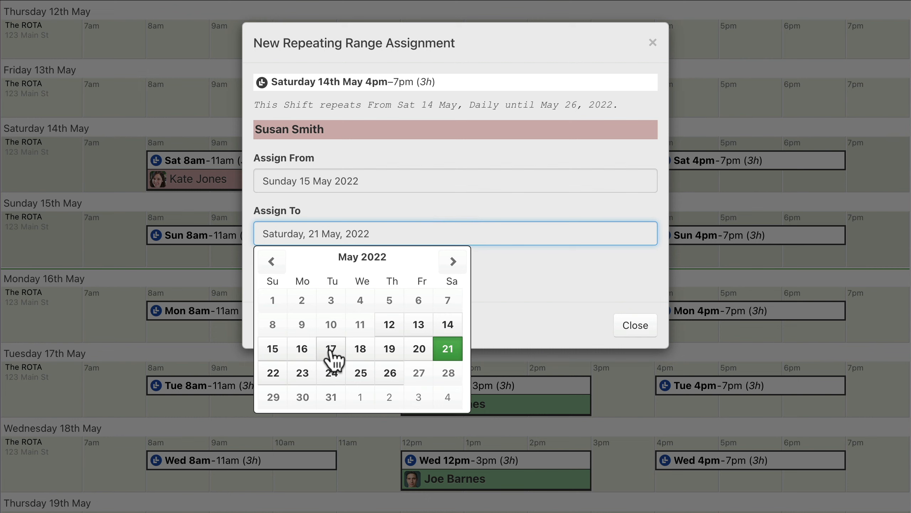
click(331, 349)
click(304, 275)
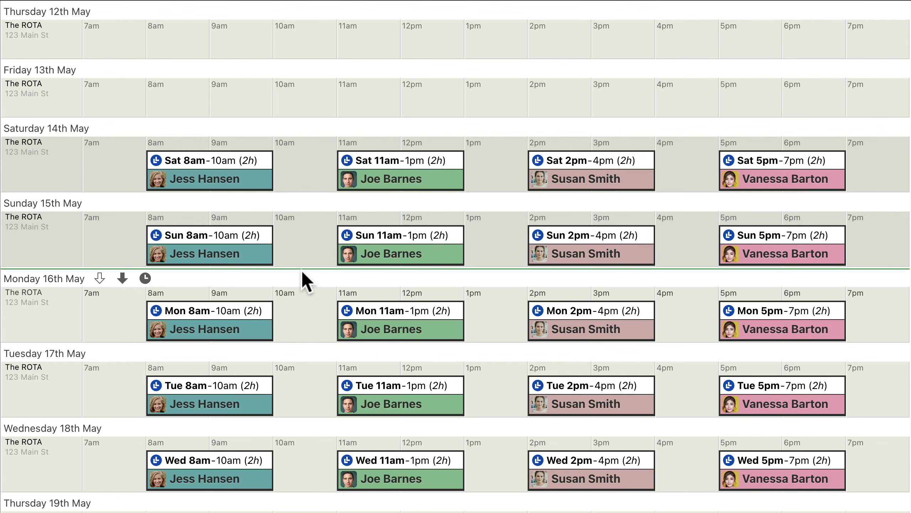
- Remove the assigned employee from the repeating 8am–10am shift for just Monday 16th May
click(223, 311)
click(259, 328)
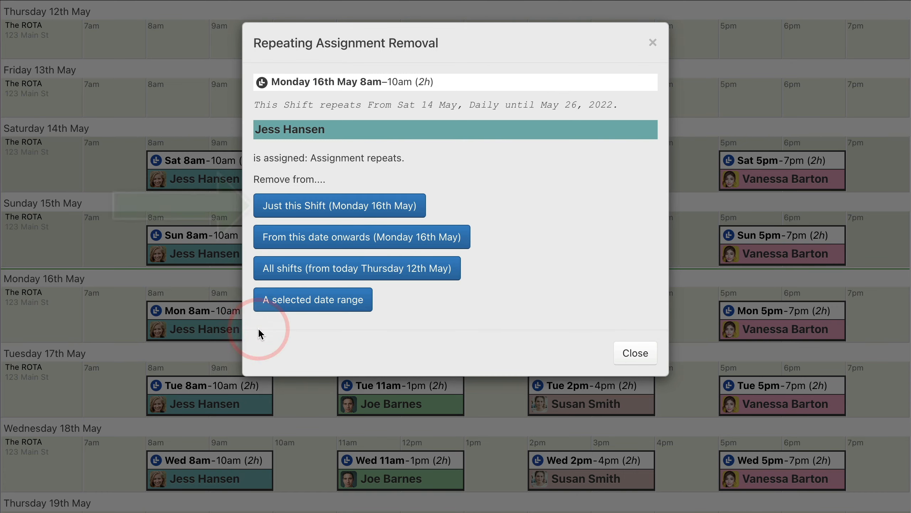
click(339, 210)
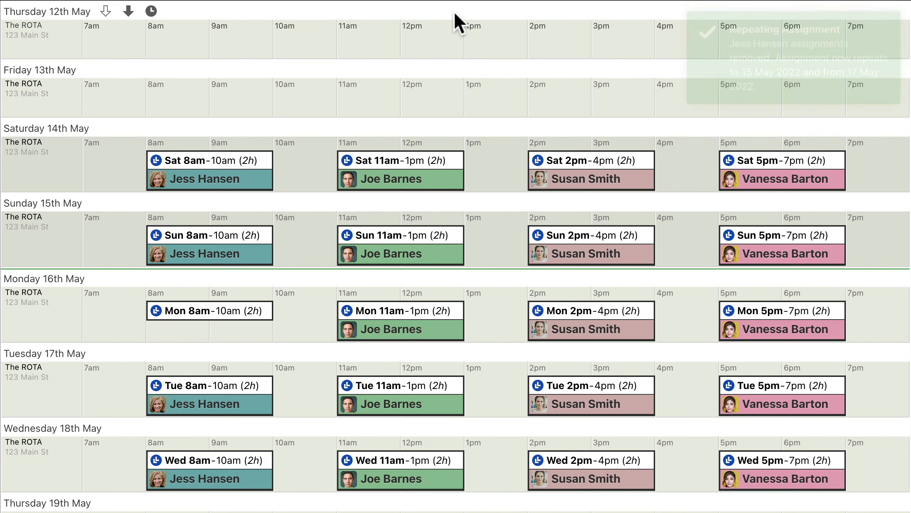
- Remove the assigned employee from the repeating 11am–1pm shift from Monday 16th May onwards
click(410, 329)
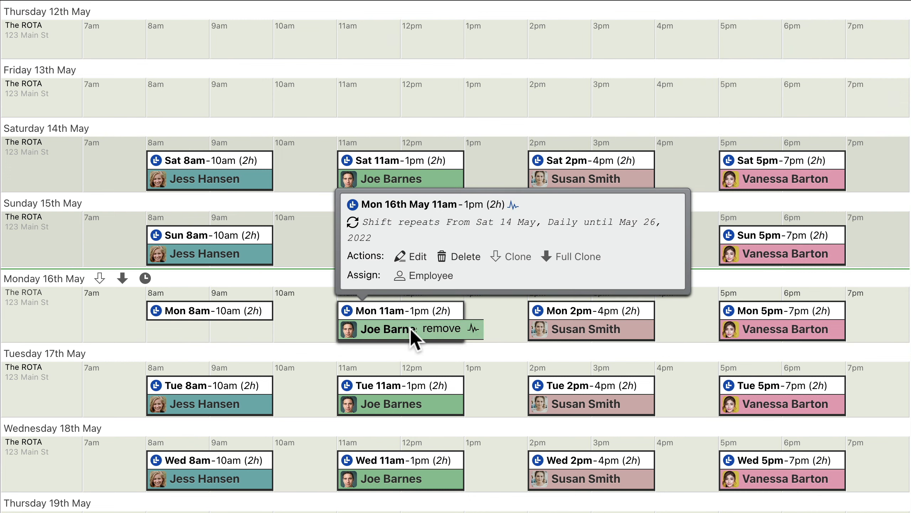
click(441, 328)
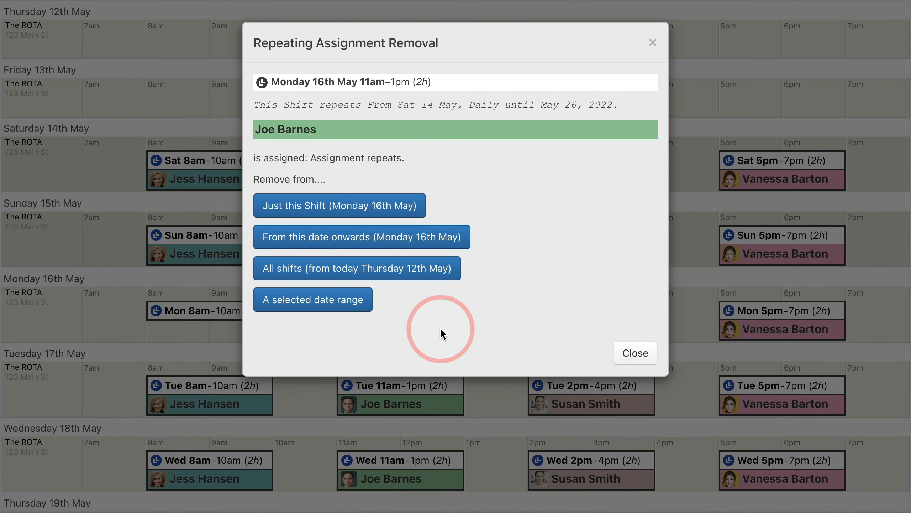
click(361, 245)
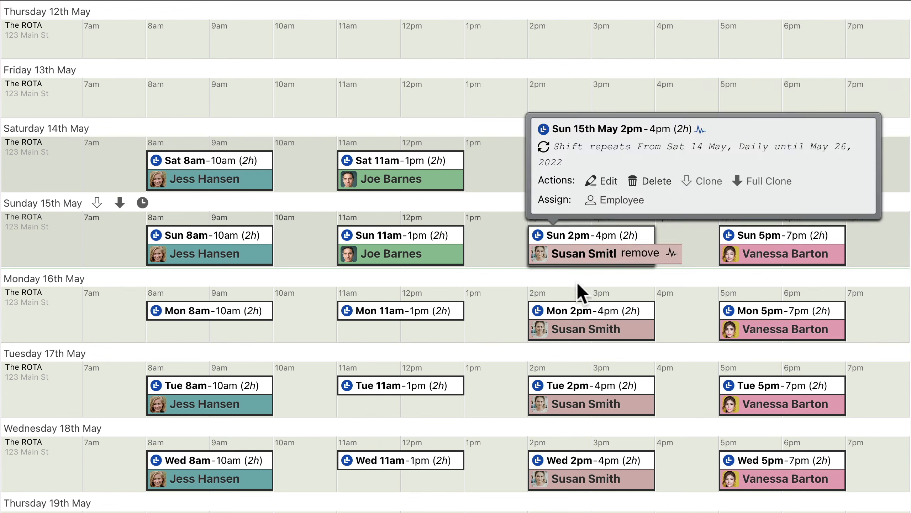
- Remove the assigned employee from all repeating 2pm–4pm shifts from today, Thursday 12th May
mouse_move(603, 326)
click(639, 328)
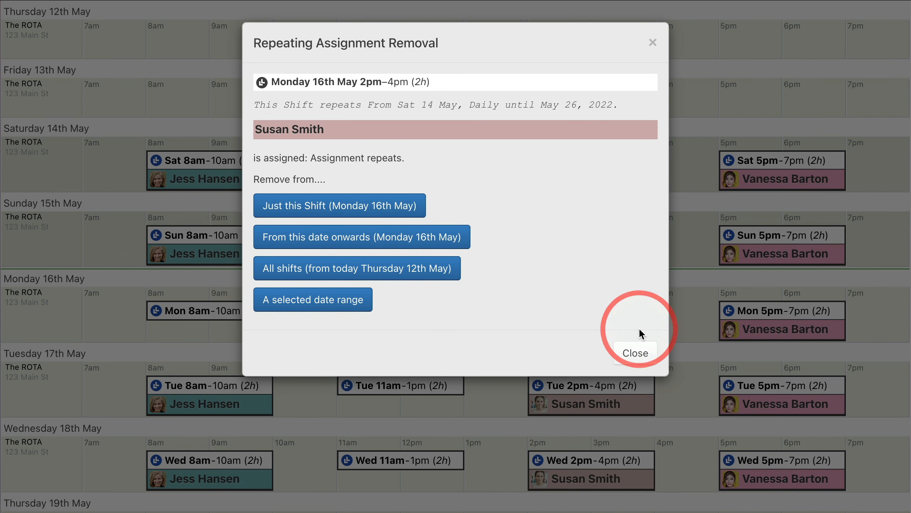
click(357, 273)
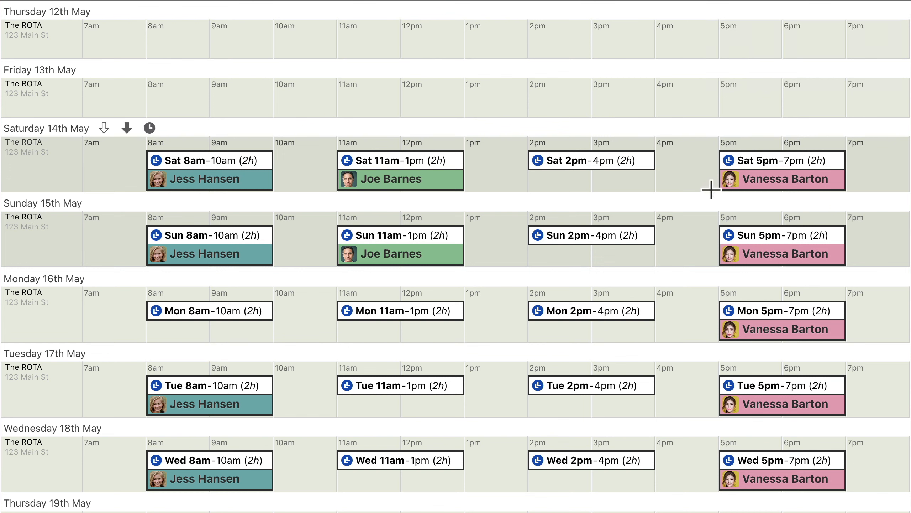
- Remove the assigned employee from the repeating 5pm–7pm shift for a selected date range, Sunday 15 May to Monday 16 May 2022
mouse_move(781, 238)
click(803, 253)
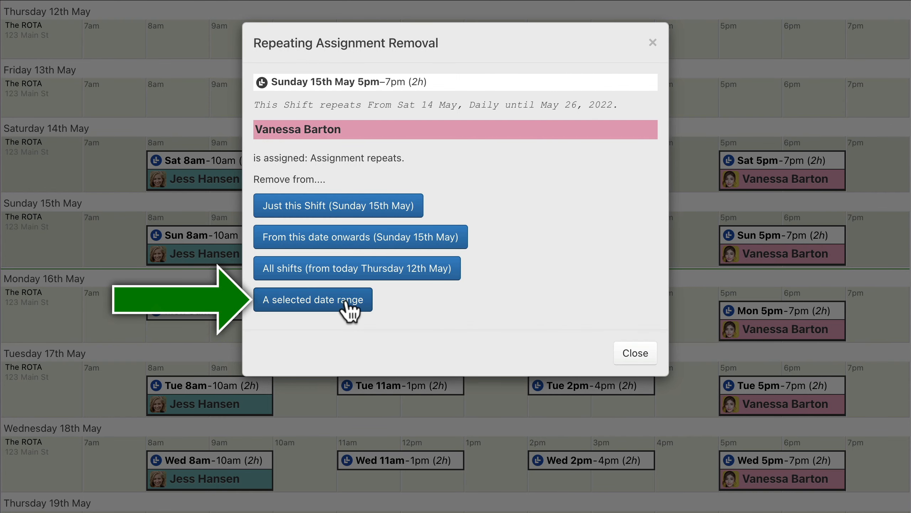
click(313, 308)
click(456, 255)
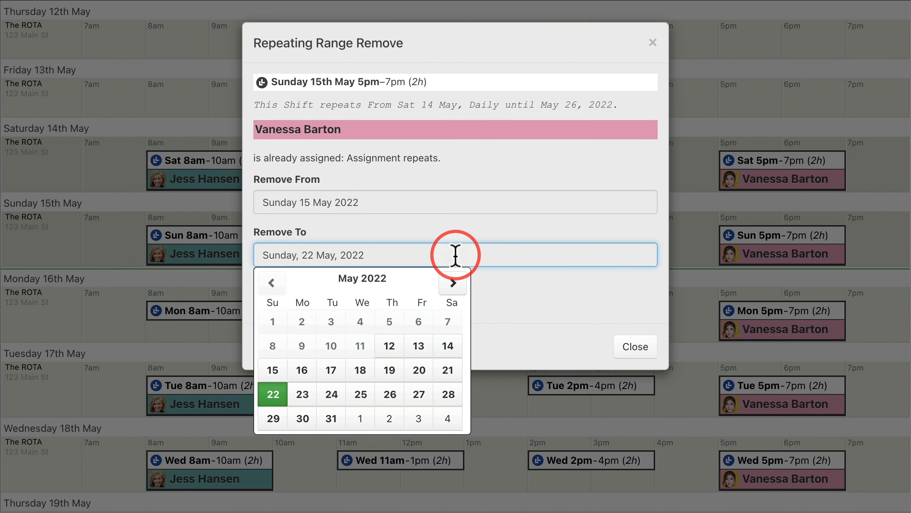
click(302, 370)
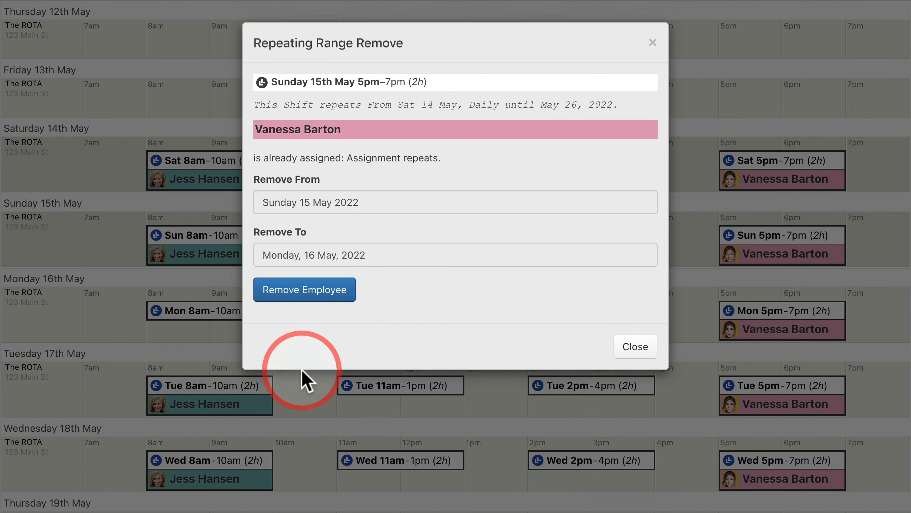
click(305, 294)
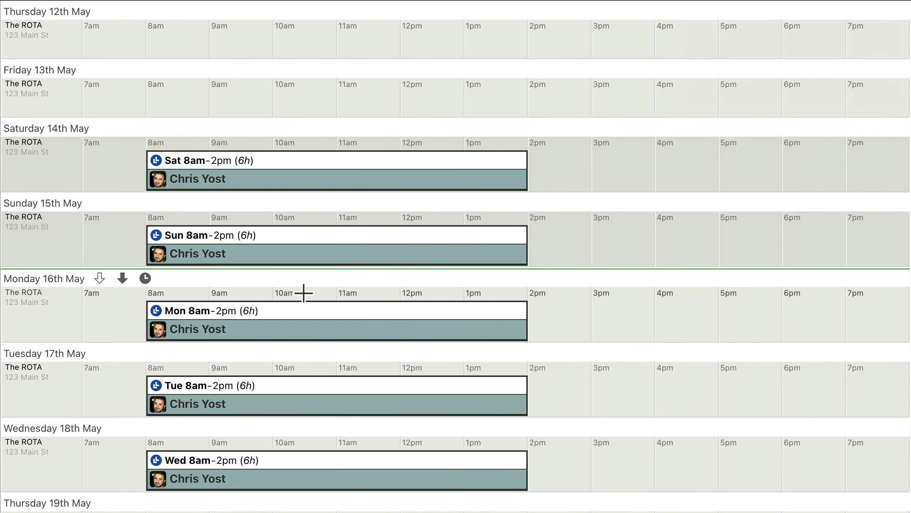
- Remove the assigned employee from the repeating 8am–2pm shift for just Monday 16th May
mouse_move(319, 248)
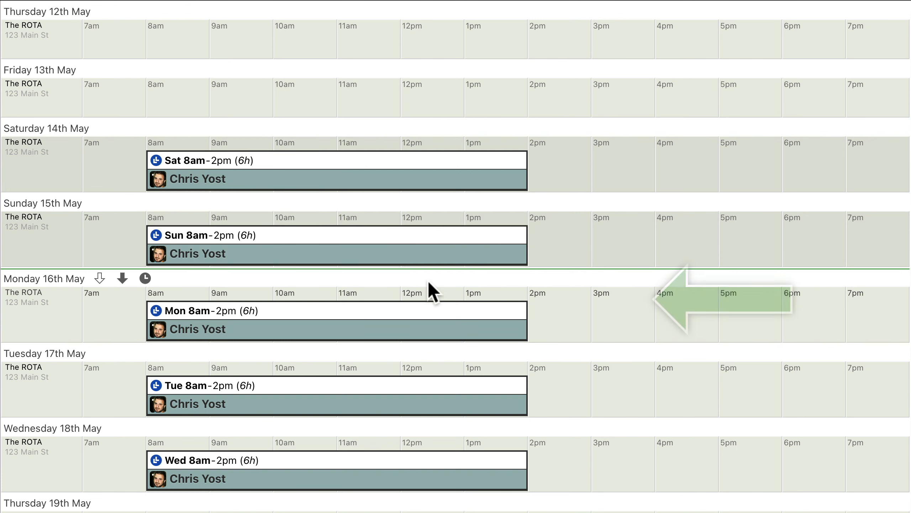
mouse_move(337, 328)
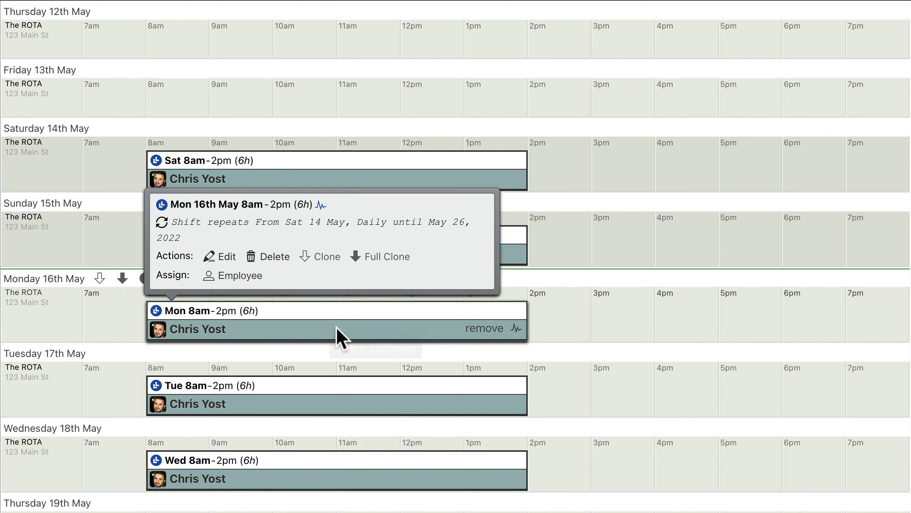
click(483, 328)
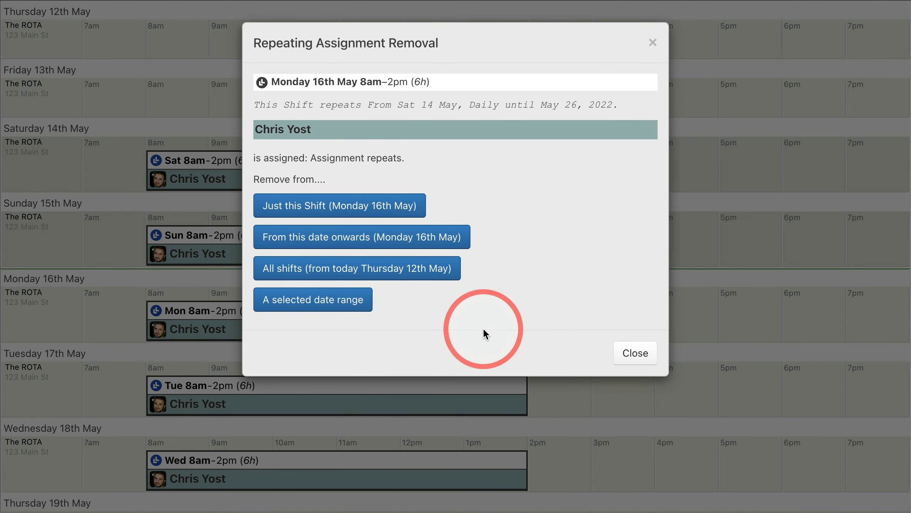
click(339, 206)
- Edit the whole daily 8:30am–2pm series to add a 30m break and update the repeating shift
mouse_move(338, 187)
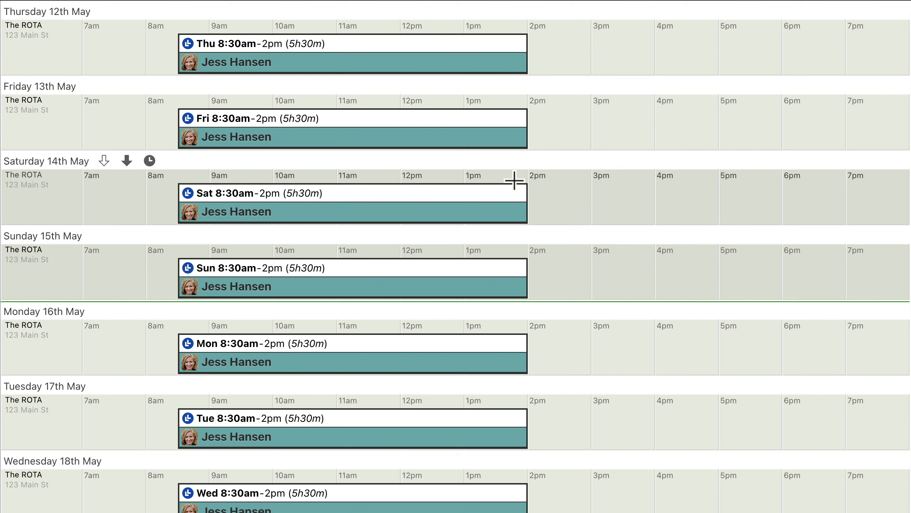
click(358, 198)
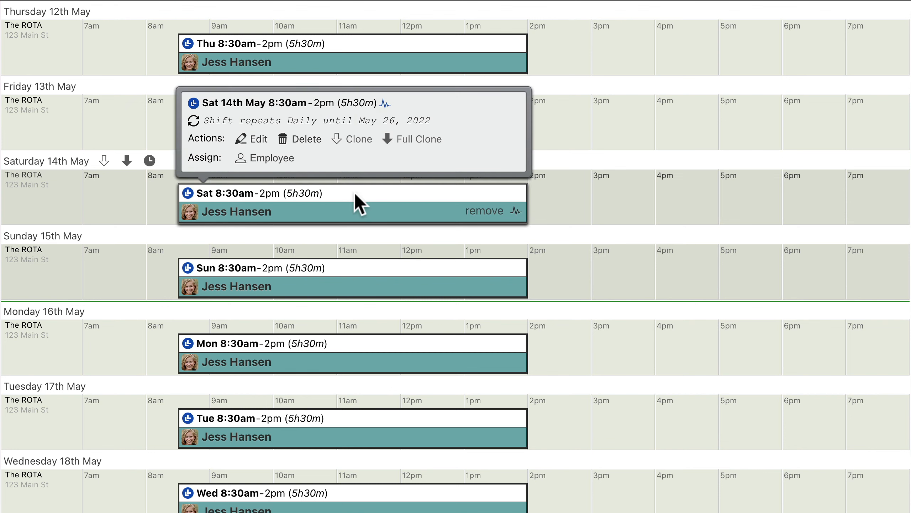
click(251, 138)
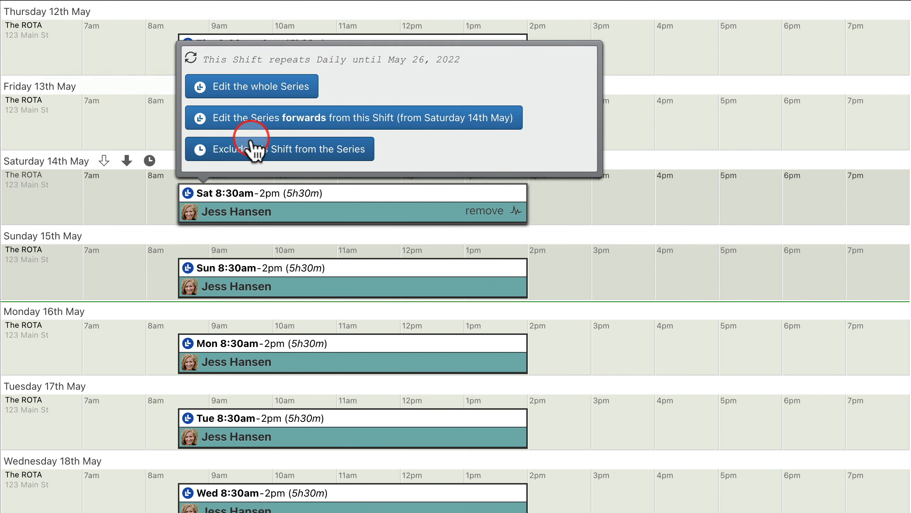
click(251, 86)
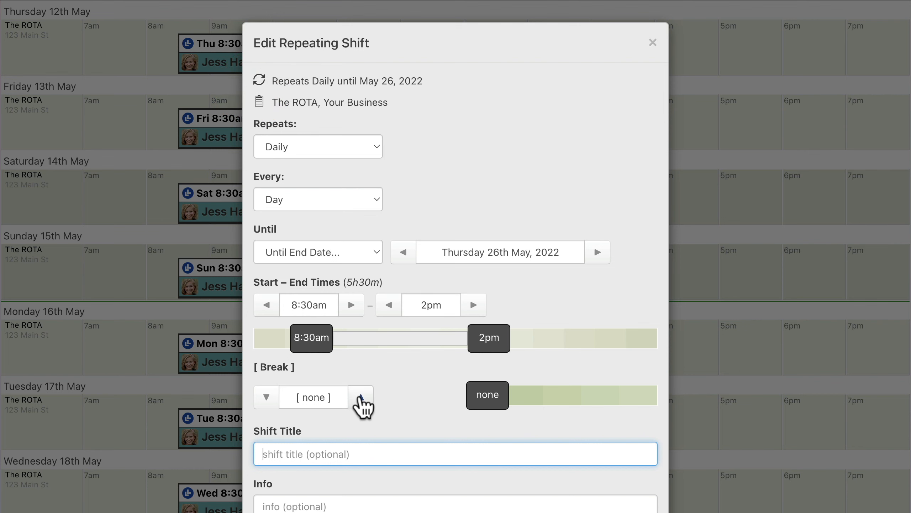
click(361, 397)
click(361, 397)
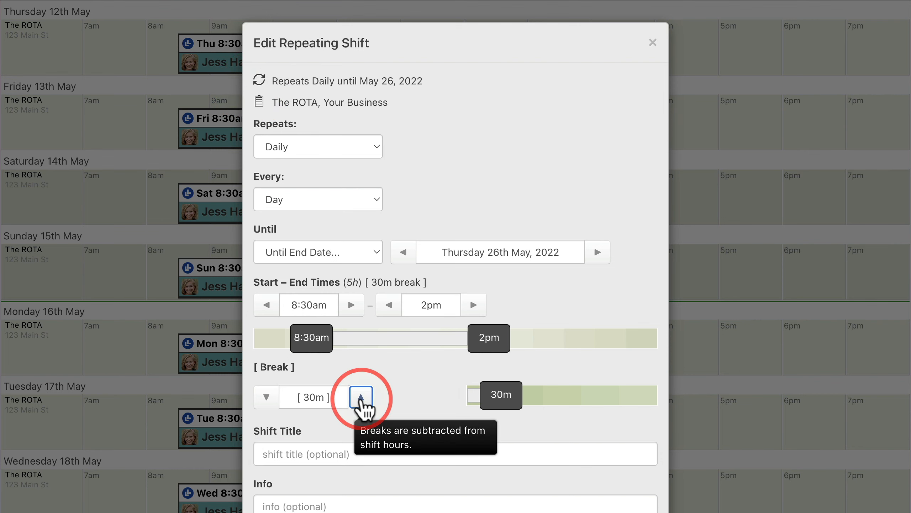
scroll(362, 402, down, 3)
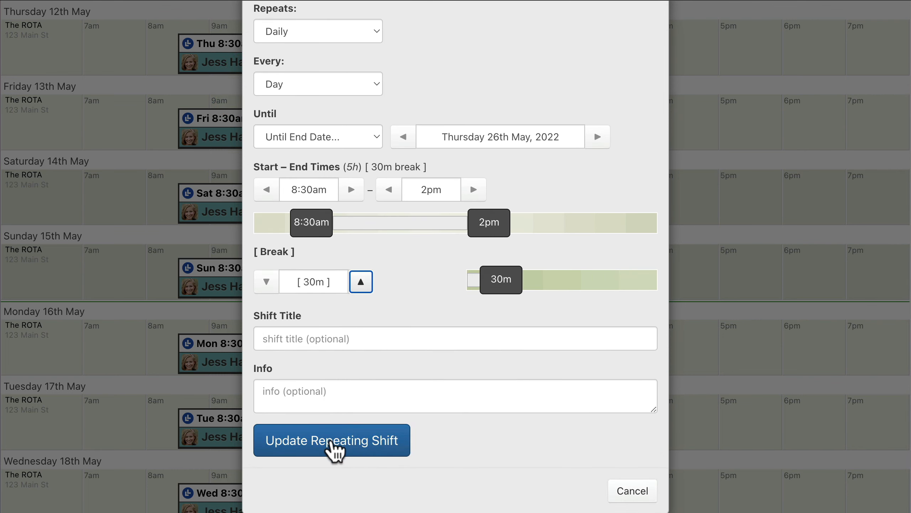
click(332, 440)
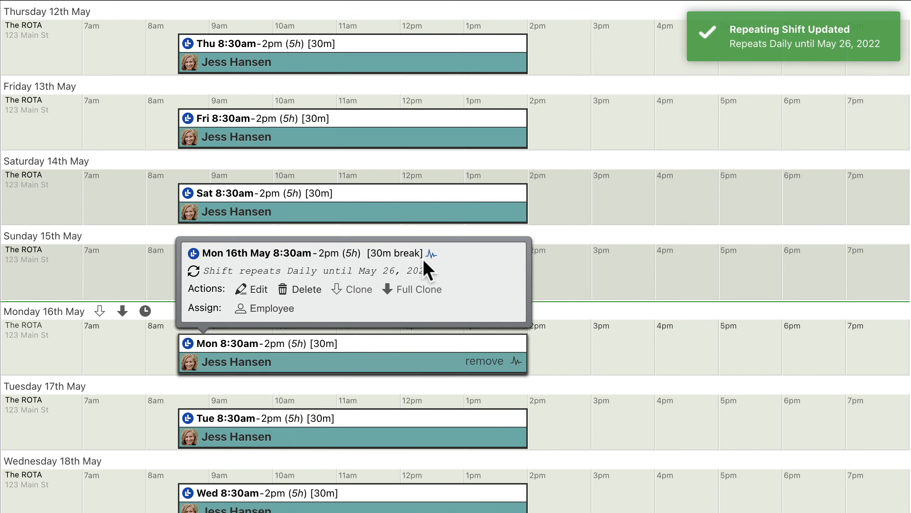
- Edit the daily 8:30am–2pm series forwards from Saturday 14th May, setting its start time to 9:30am
mouse_move(352, 194)
click(259, 141)
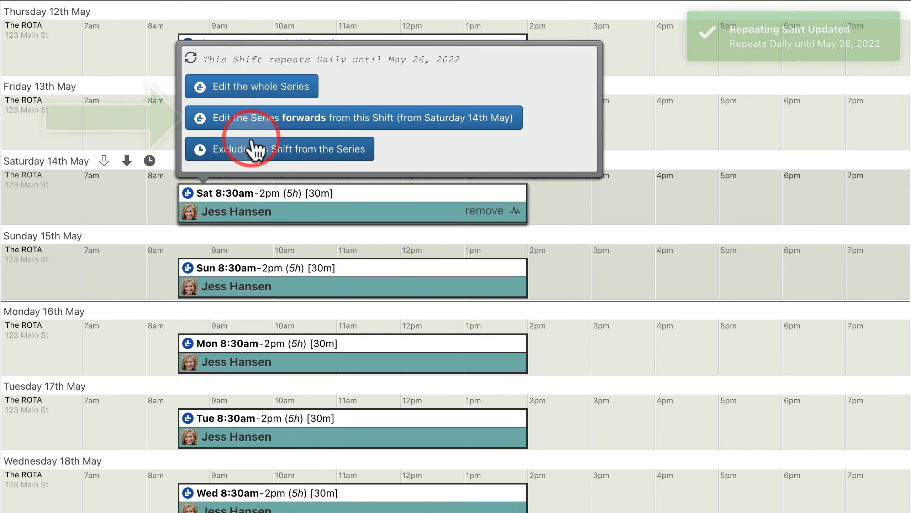
click(353, 124)
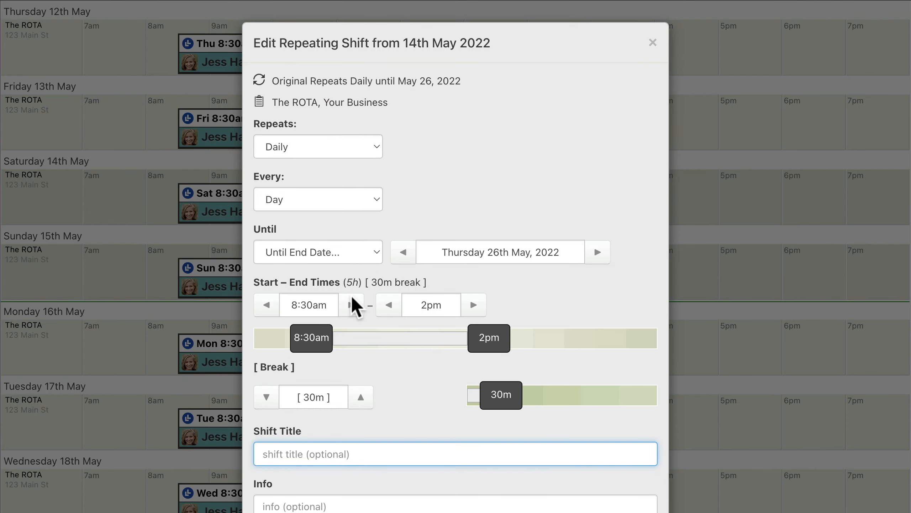
click(352, 305)
click(352, 304)
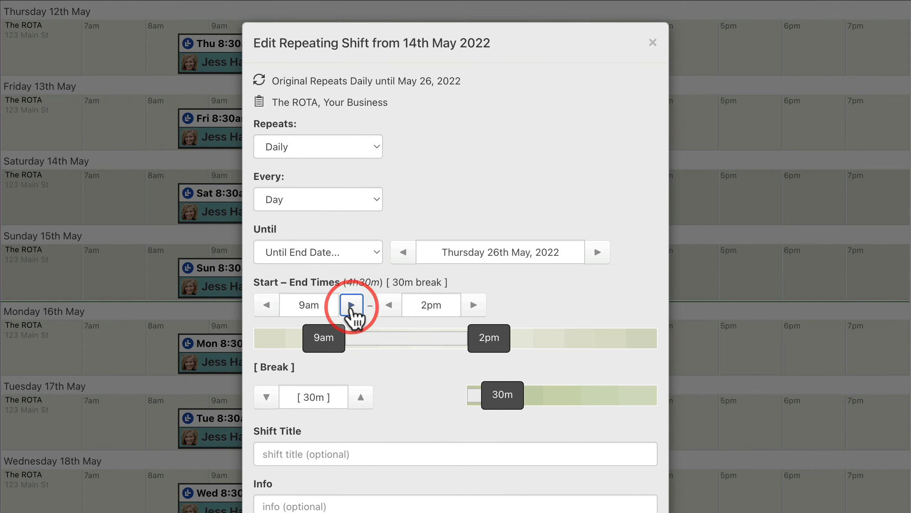
click(351, 305)
click(351, 305)
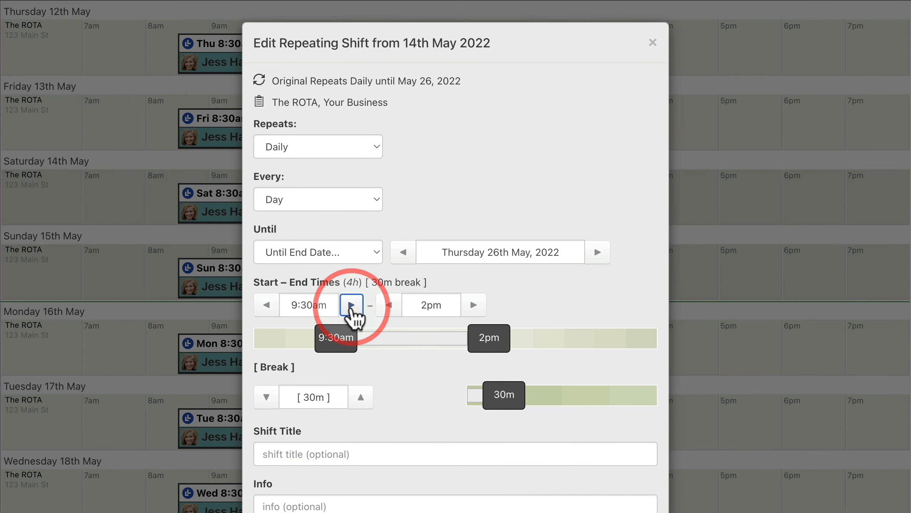
- Title the series from 14th May "Late Start" and update the repeating shift
scroll(353, 315, down, 1)
scroll(353, 314, down, 3)
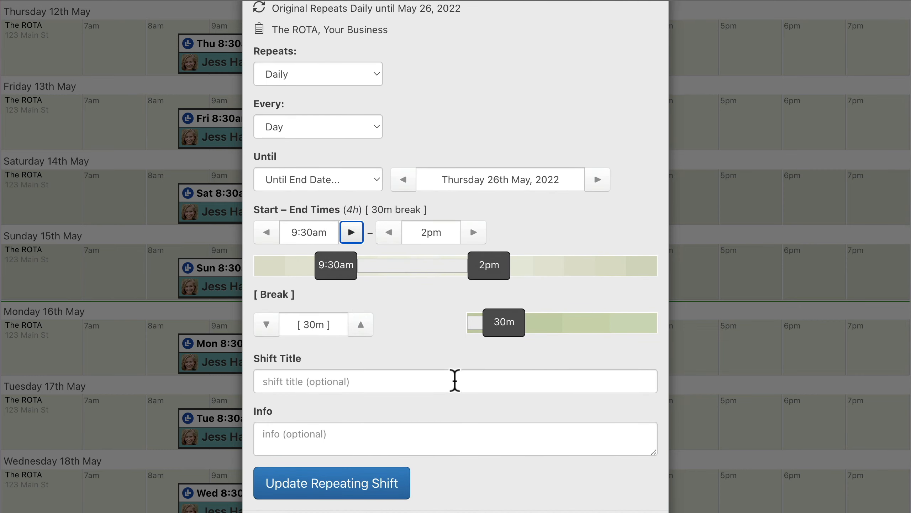
click(455, 381)
text(Late Start)
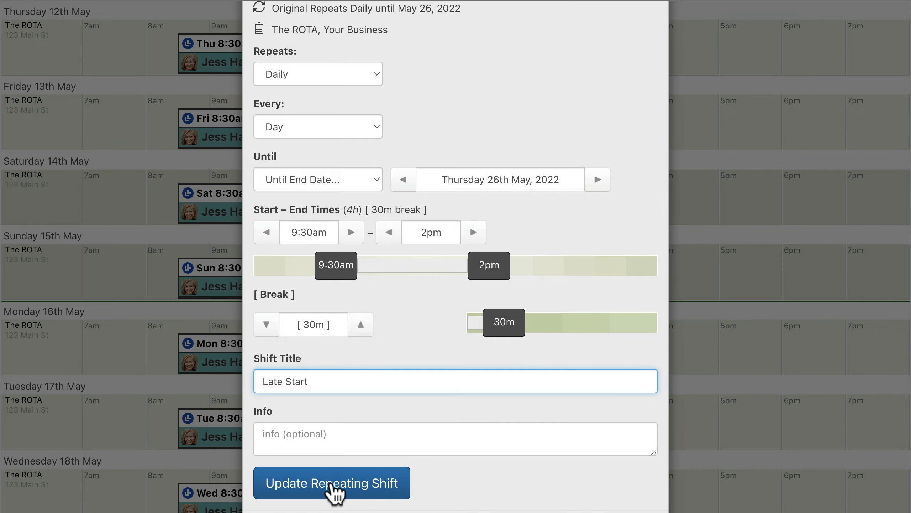
click(332, 483)
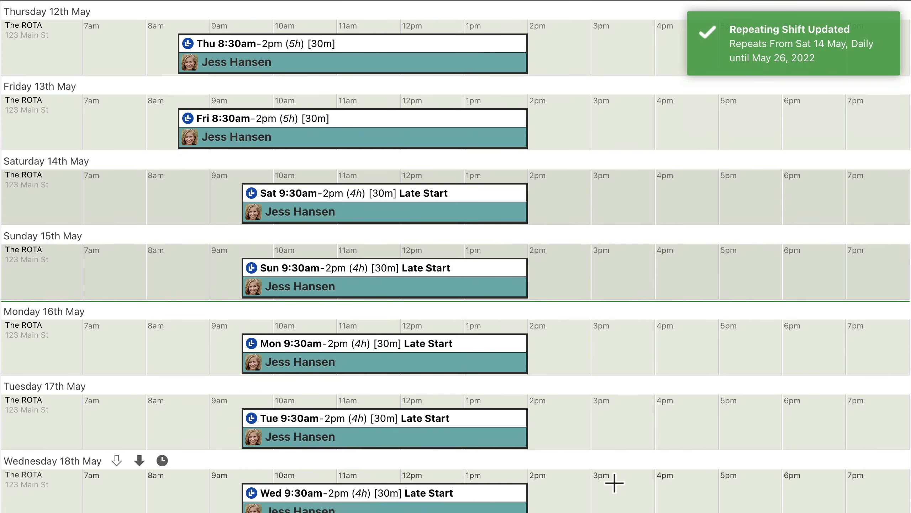
- Exclude the Wednesday 18th May Late Start shift from its repeating series
scroll(614, 482, down, 5)
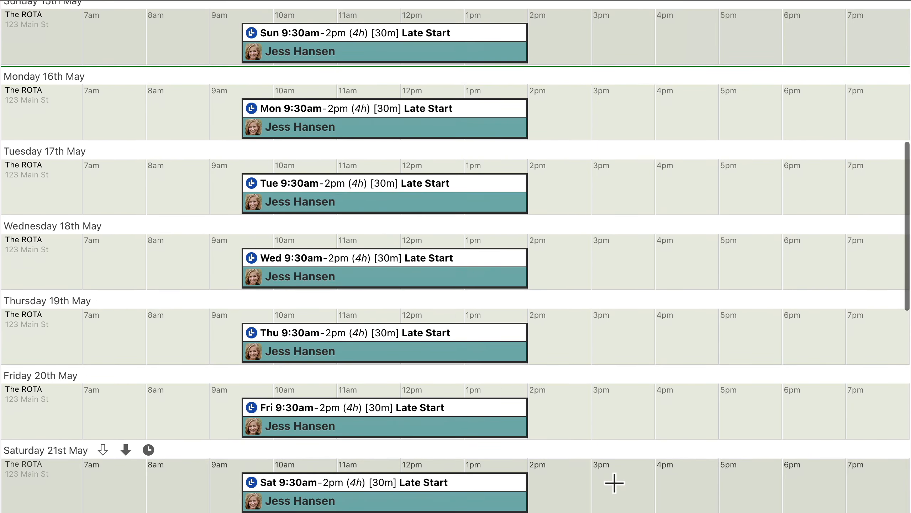
click(402, 262)
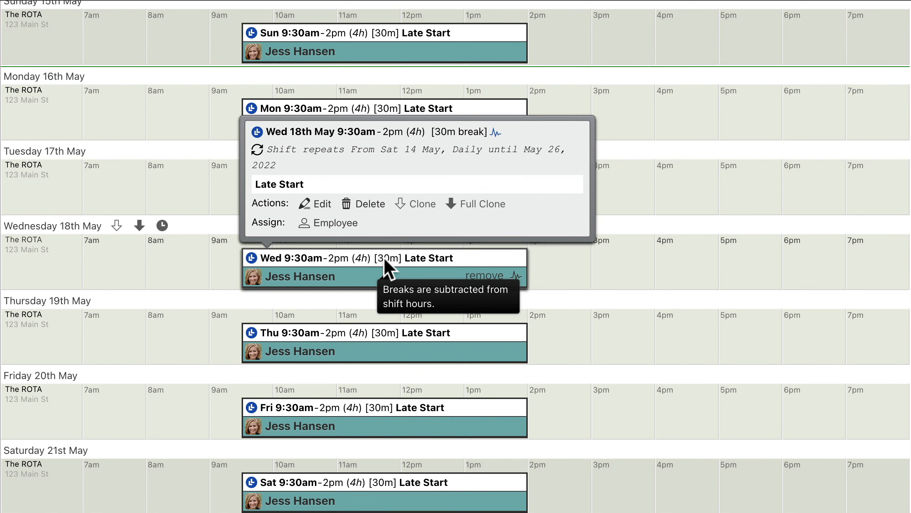
click(316, 204)
click(397, 224)
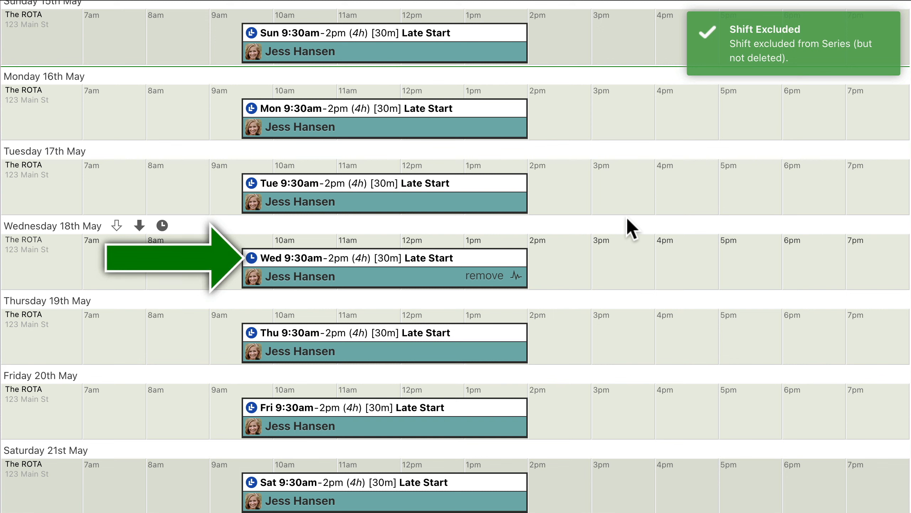
- Edit the excluded Wednesday 18th May shift to start at 10am with the title "Extra Late Start" and update it
click(413, 257)
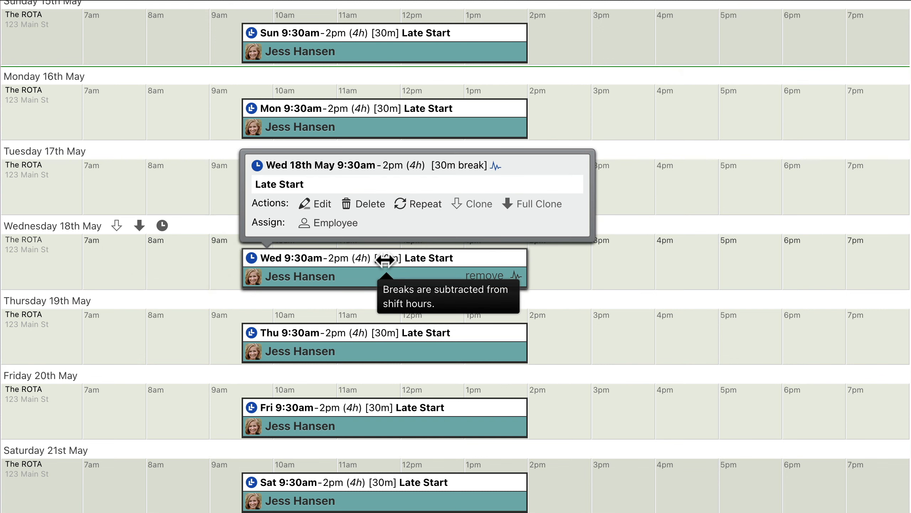
click(316, 204)
click(345, 164)
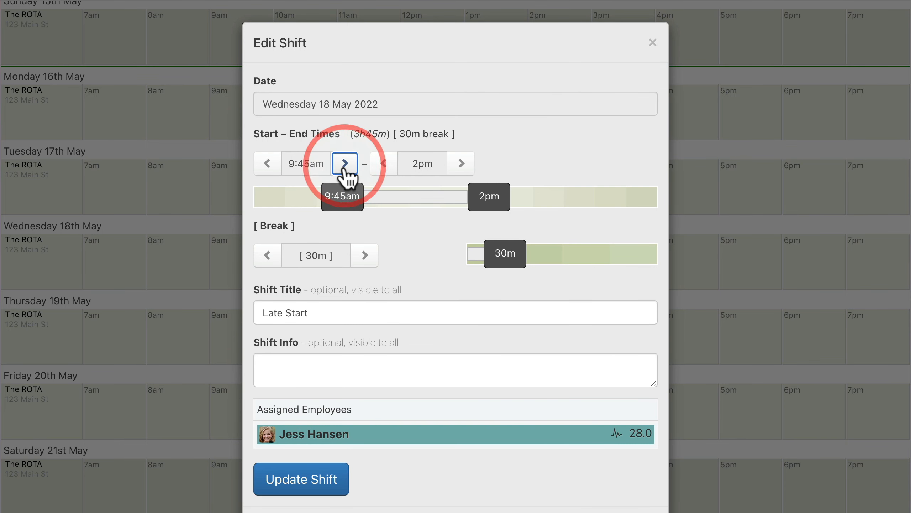
click(344, 164)
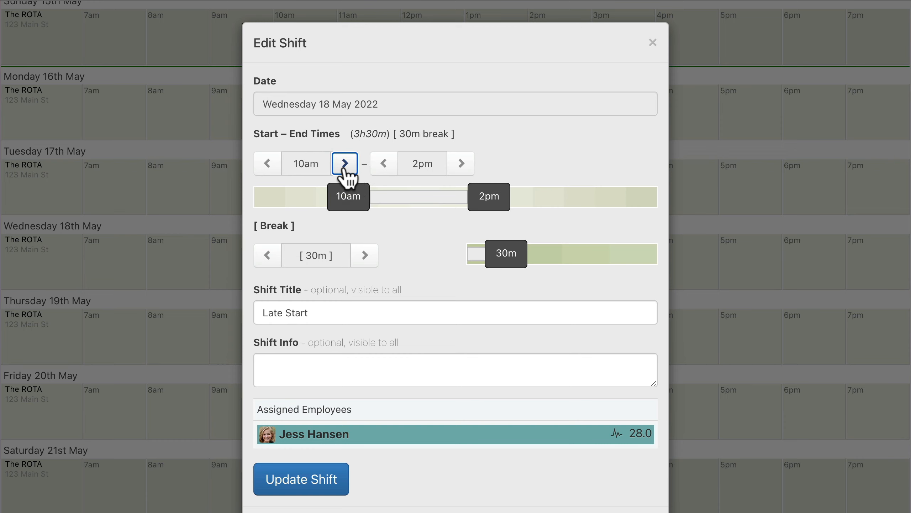
triple_click(455, 312)
text(Extra Lat)
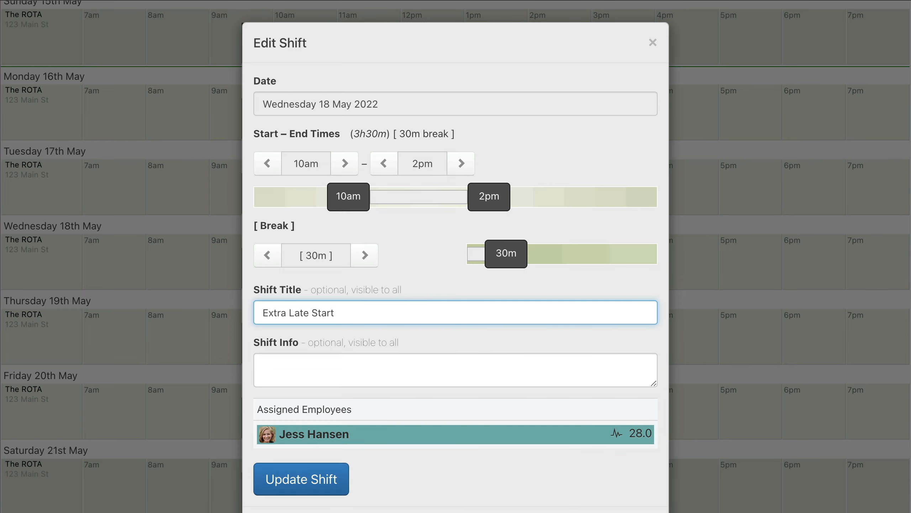
click(299, 482)
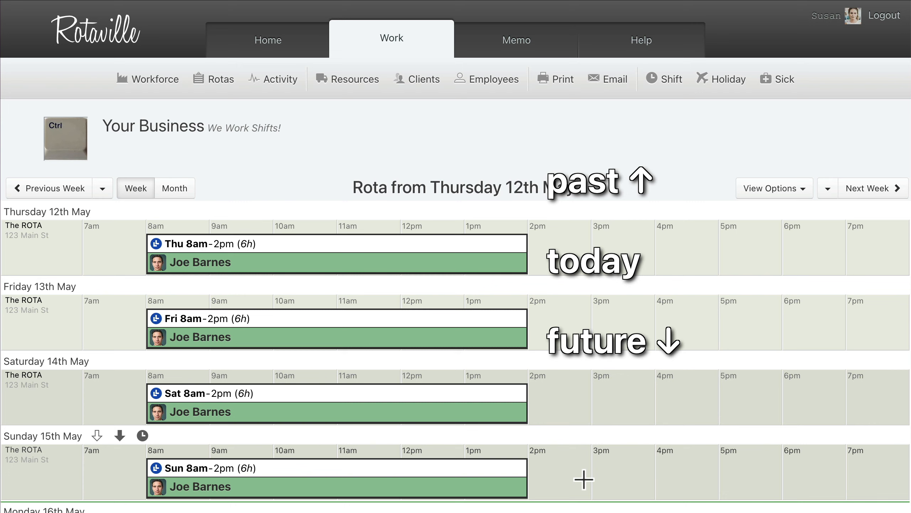
- Create a 9am–5pm shift on Thursday 12th May and assign the first listed employee to it
key(ctrl+z)
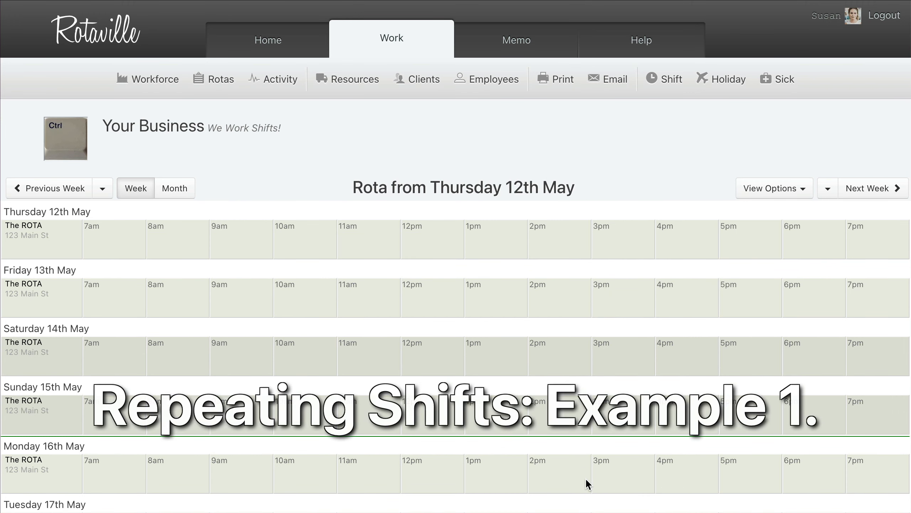
scroll(585, 478, down, 3)
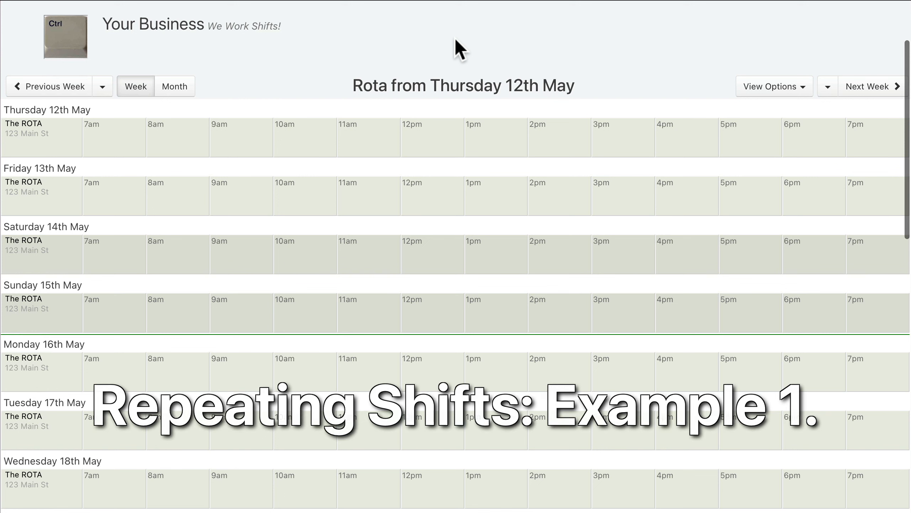
mouse_move(211, 139)
mouse_down()
mouse_move(699, 149)
mouse_move(722, 138)
mouse_up()
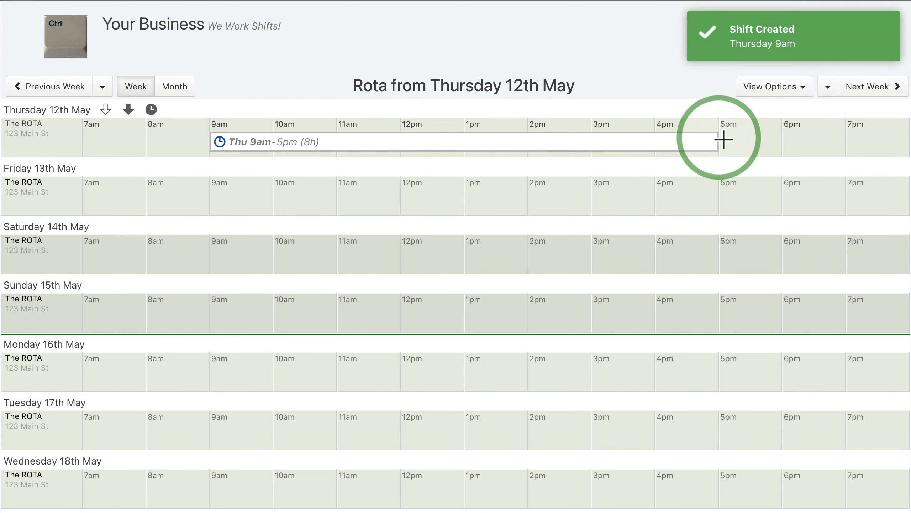
mouse_move(628, 143)
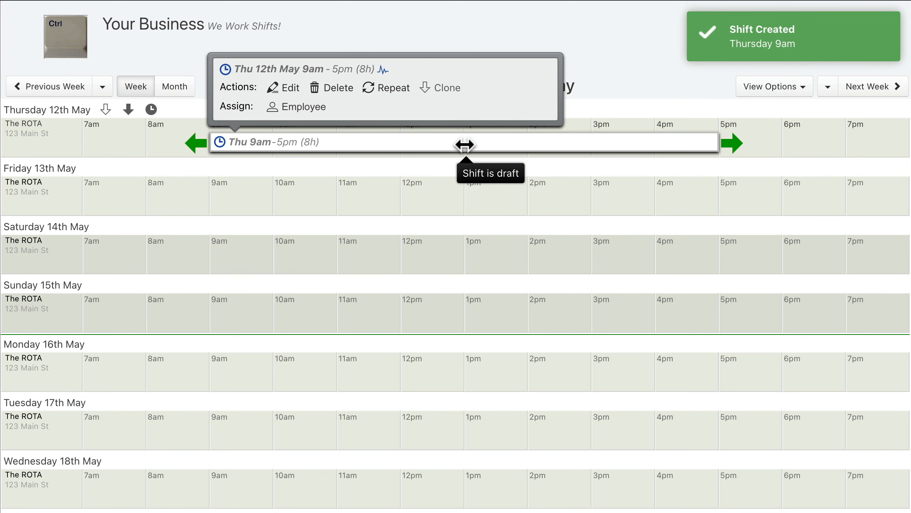
click(301, 107)
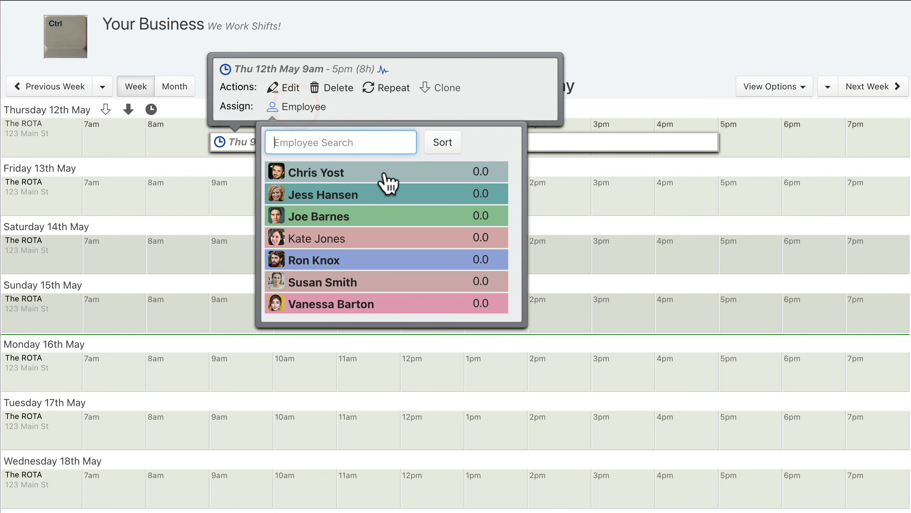
click(390, 183)
click(303, 108)
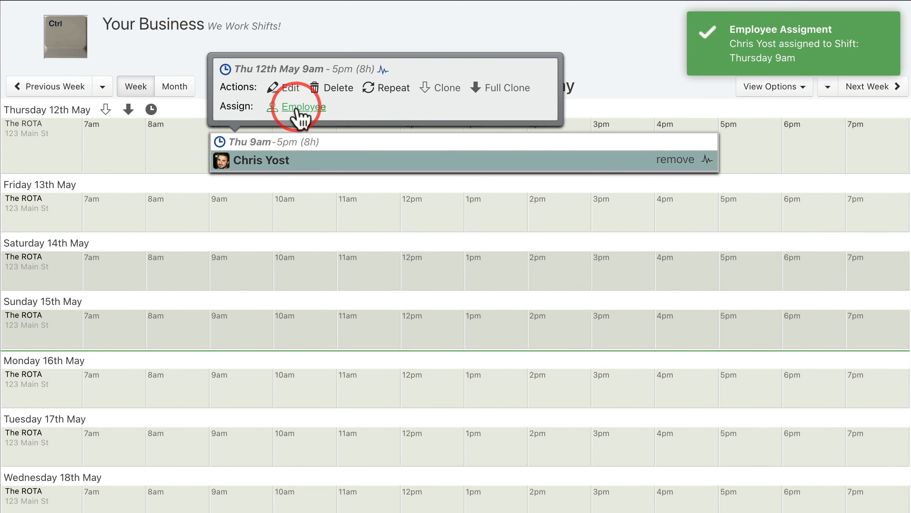
- Full clone Thursday's 9am–5pm shift to Friday 13th May, and clone Friday's shift without its employee to Saturday 14th May
mouse_move(477, 102)
mouse_down()
mouse_move(502, 165)
mouse_move(499, 153)
mouse_up()
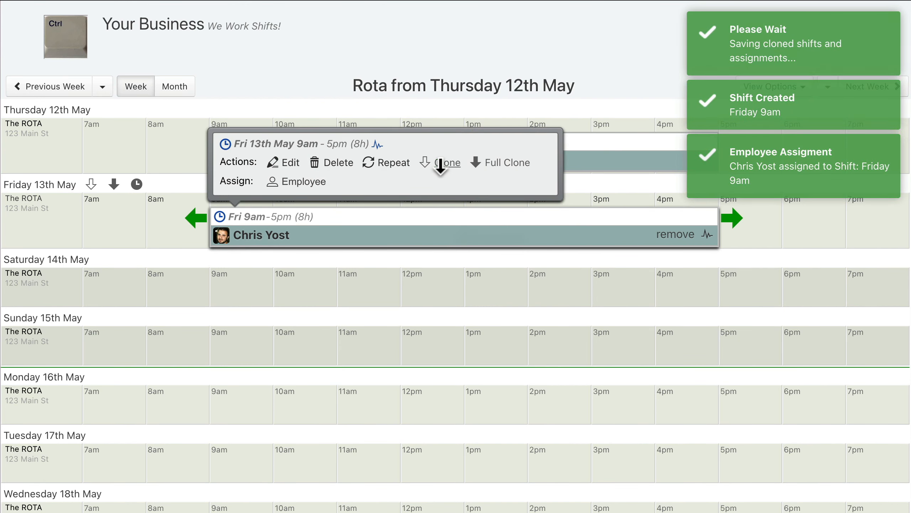
drag(440, 165, 439, 228)
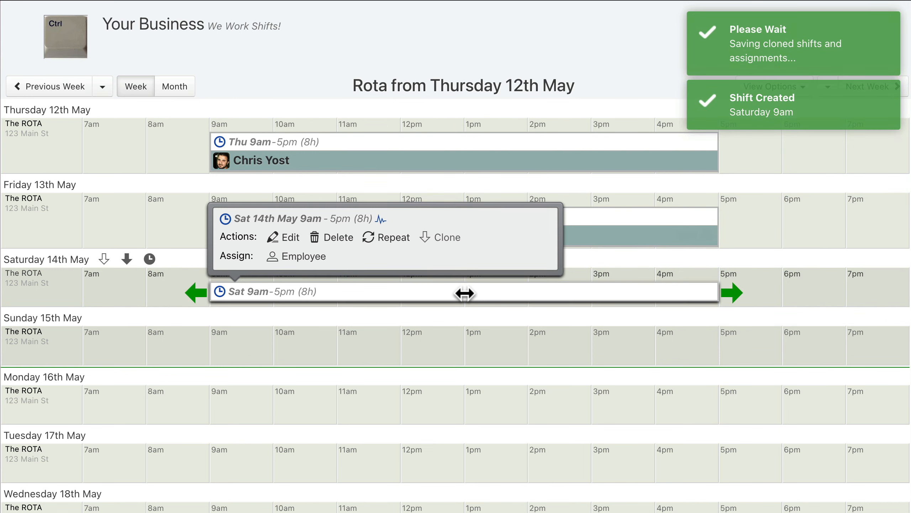
- Assign the second listed employee to the Saturday 14th May shift and full clone it to Sunday 15th May
click(298, 257)
click(382, 345)
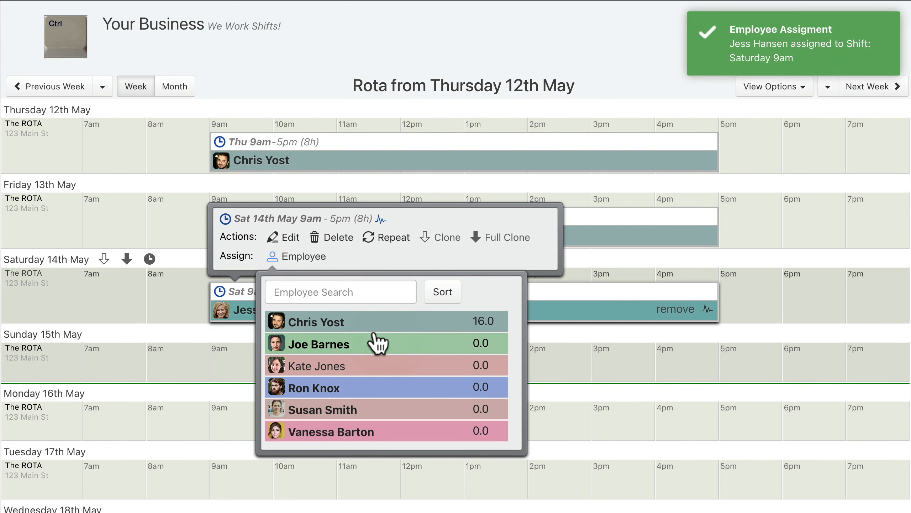
click(298, 257)
drag(499, 238, 499, 302)
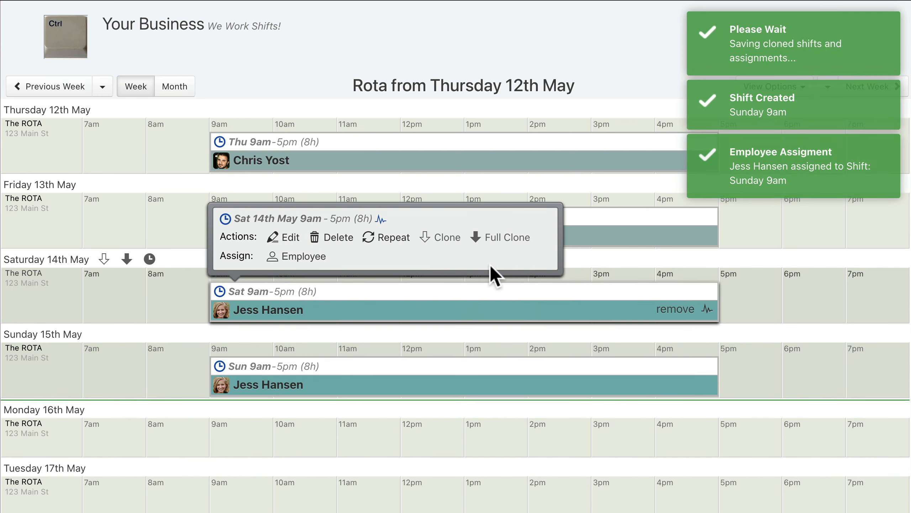
- Make Thursday 12th May's 9am–5pm shift repeat daily every 4 days with its original assignment and save the pattern
mouse_move(464, 145)
click(391, 89)
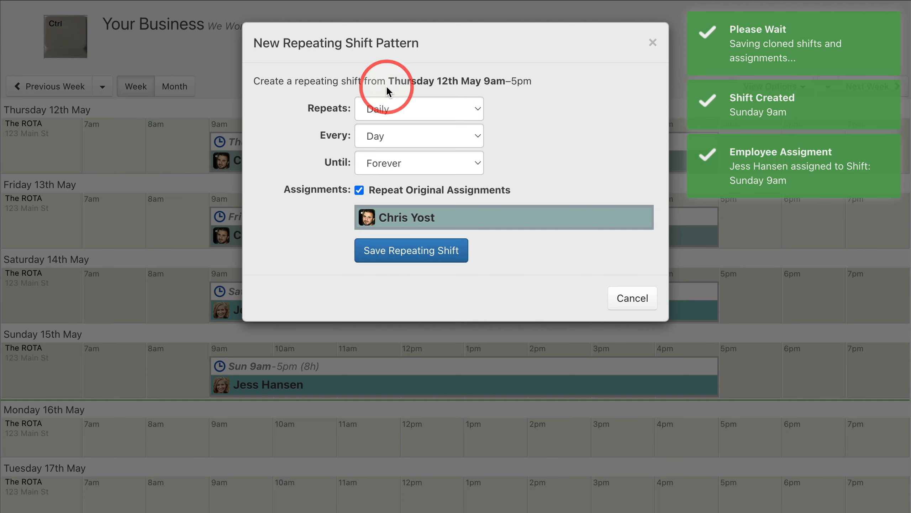
click(418, 136)
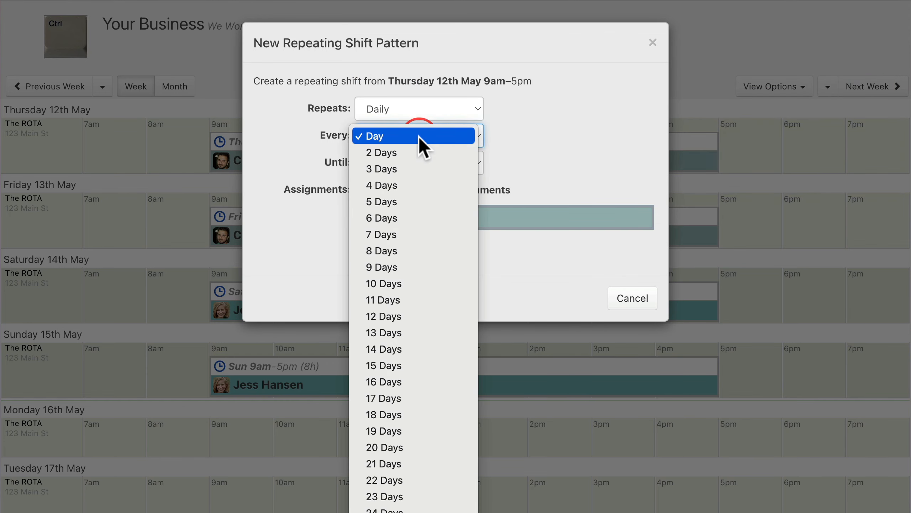
click(420, 185)
click(410, 253)
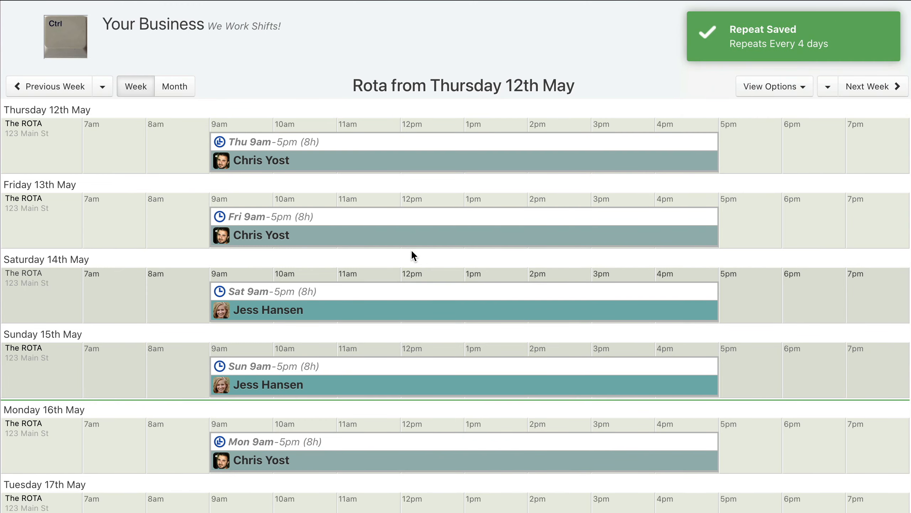
- Make Friday 13th May's 9am–5pm shift repeat every 4 days with its original assignment and save the pattern
click(464, 217)
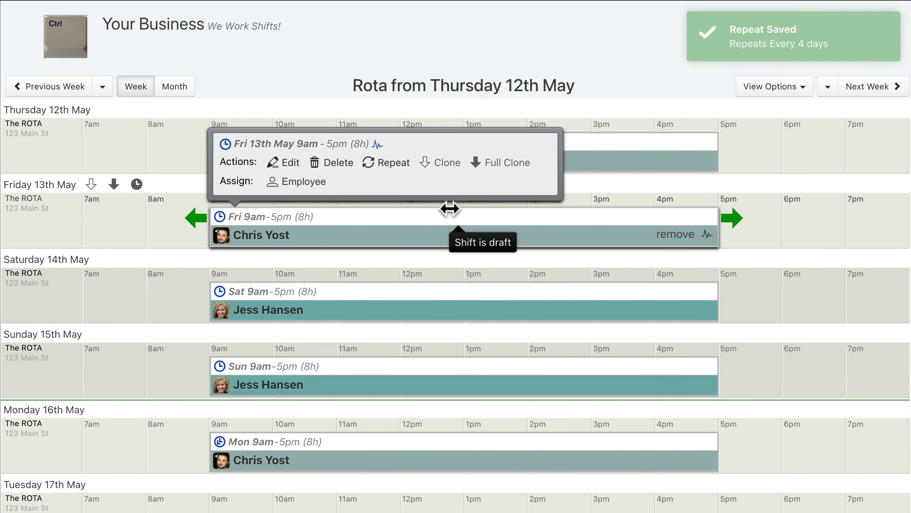
click(386, 158)
click(418, 137)
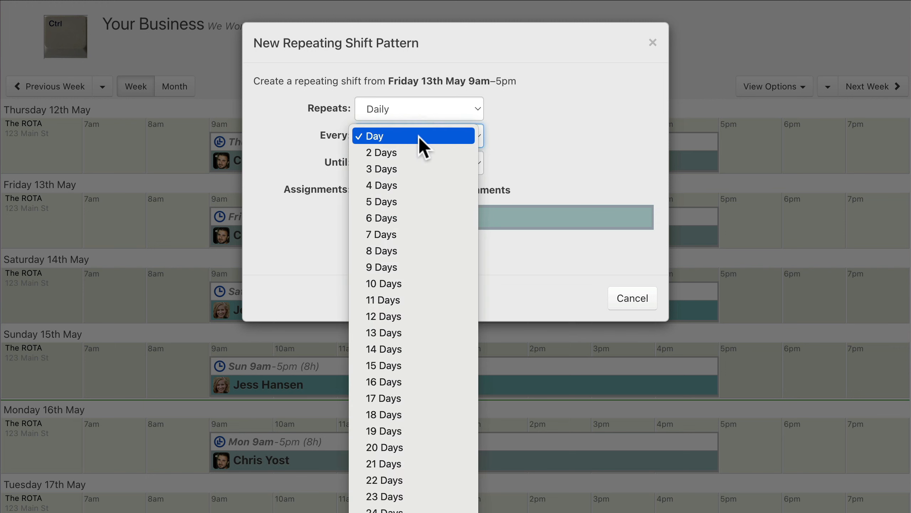
click(419, 184)
click(411, 250)
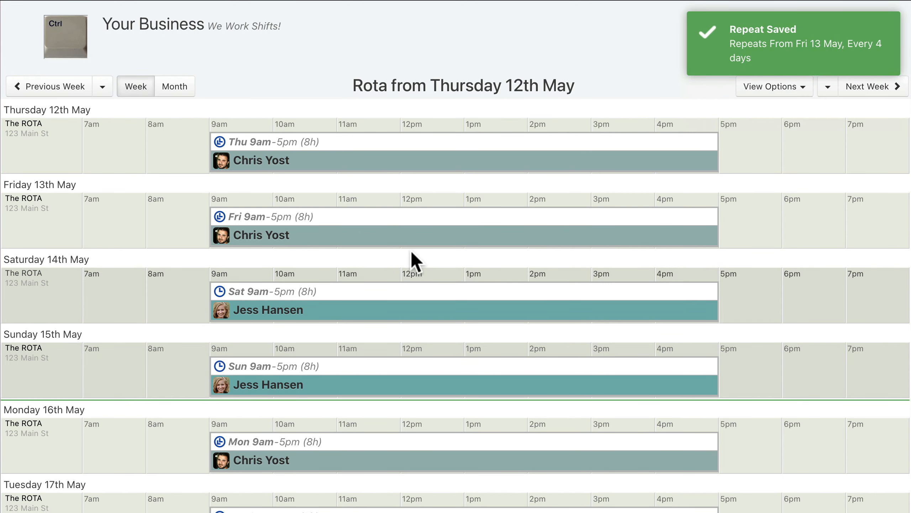
- Make Saturday 14th May's 9am–5pm shift repeat every 4 days with its original assignment and save the pattern
click(465, 292)
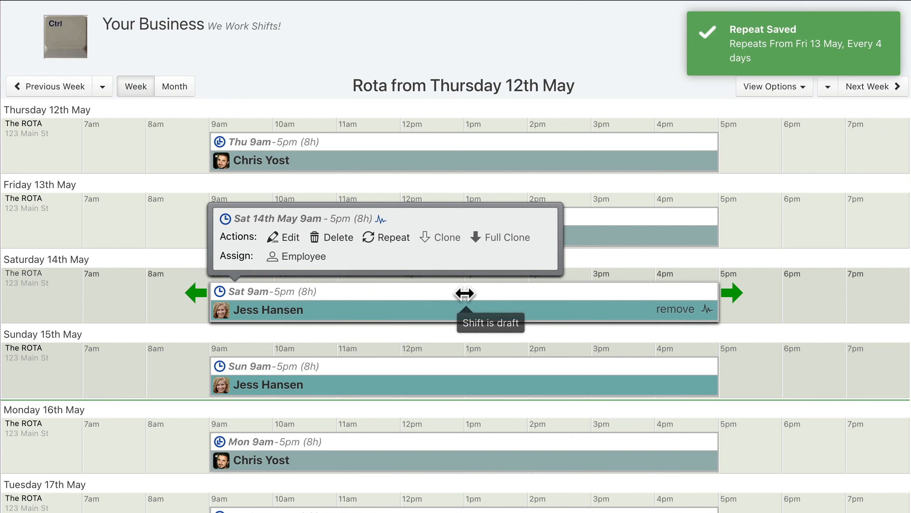
click(386, 237)
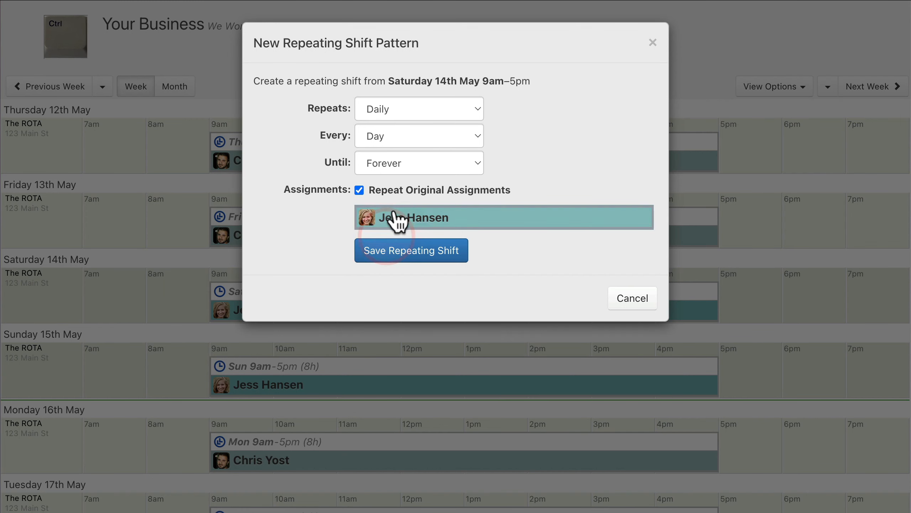
click(419, 136)
click(419, 185)
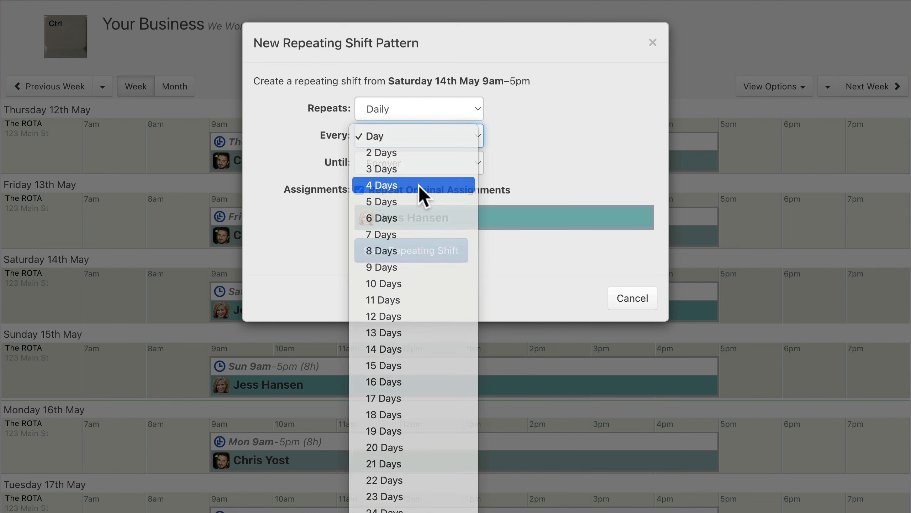
click(411, 252)
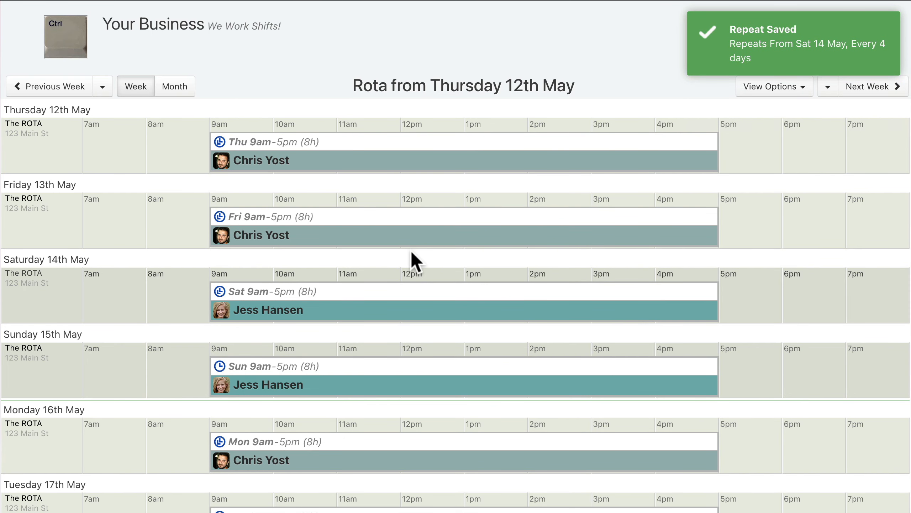
- Make Sunday 15th May's 9am–5pm shift repeat every 4 days with its original assignment and save the pattern
click(464, 367)
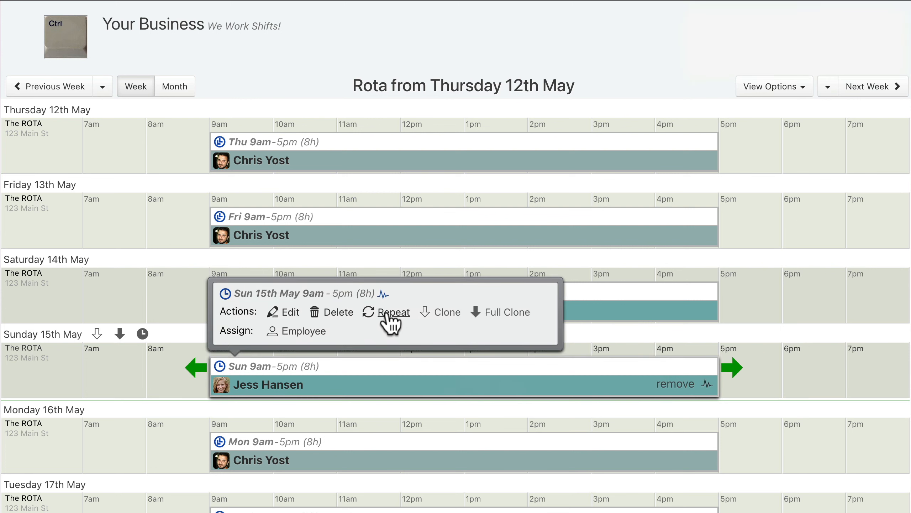
click(389, 319)
click(418, 137)
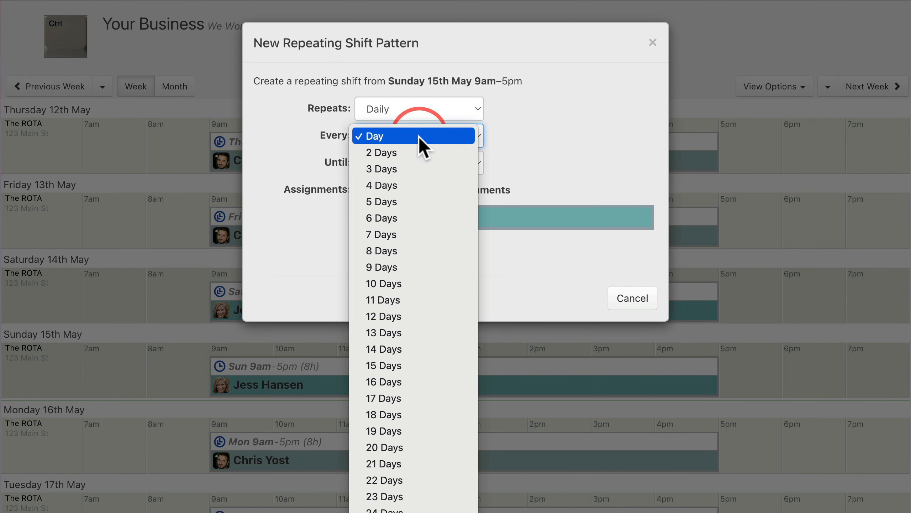
click(419, 187)
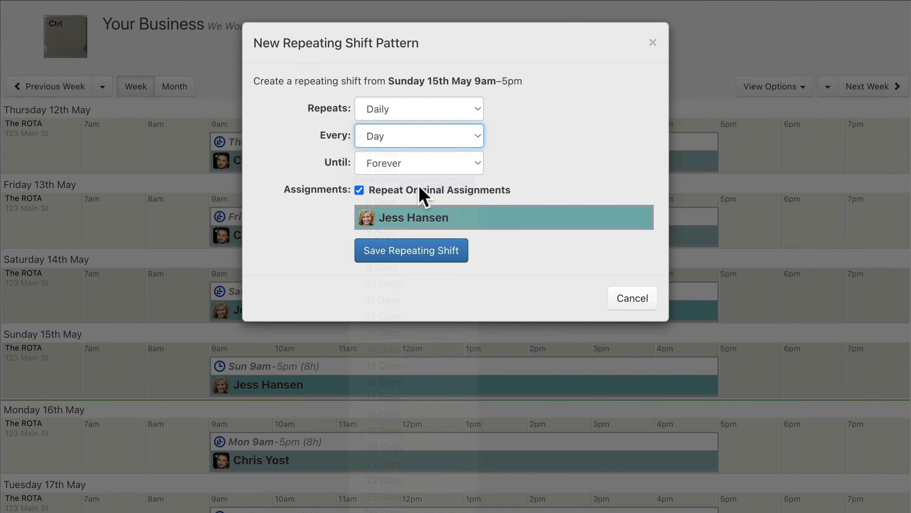
click(411, 253)
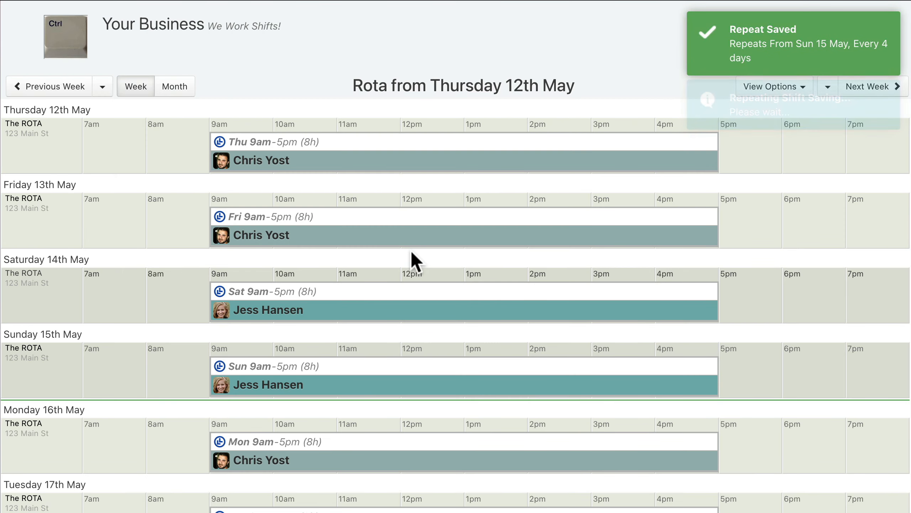
scroll(411, 250, down, 5)
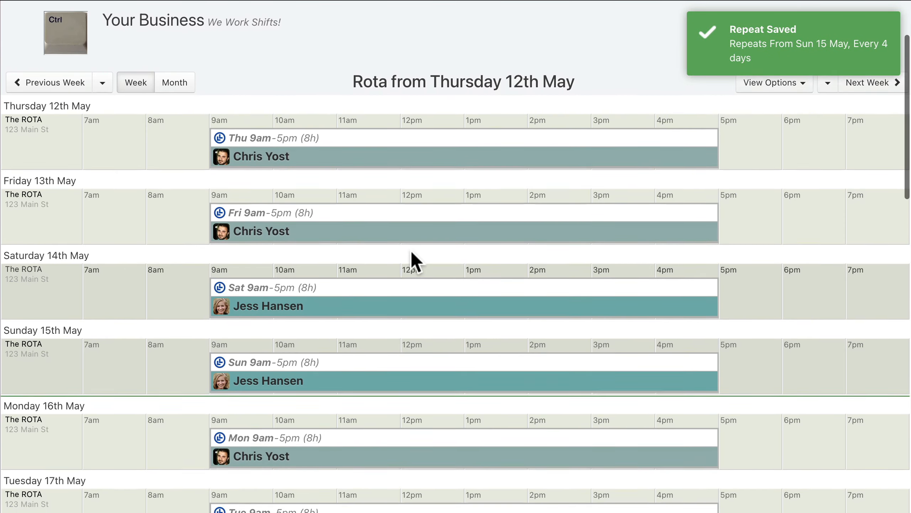
scroll(411, 251, down, 6)
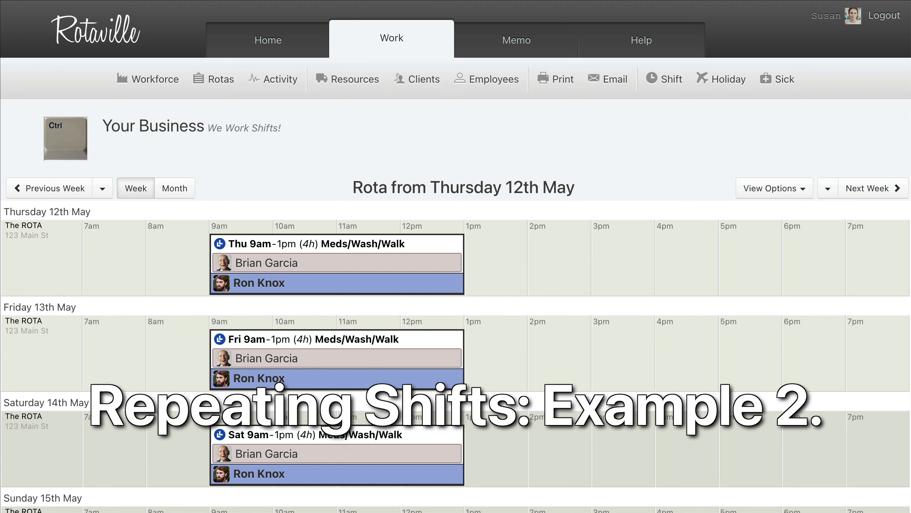
- Remove the assigned employee from just the Saturday 14th May Meds/Wash/Walk shift, leaving the client assigned
scroll(456, 256, down, 5)
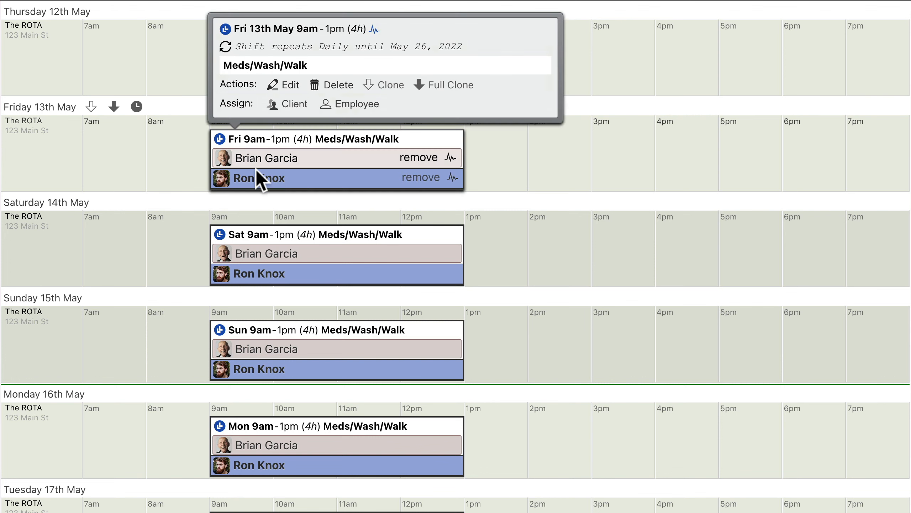
mouse_move(337, 235)
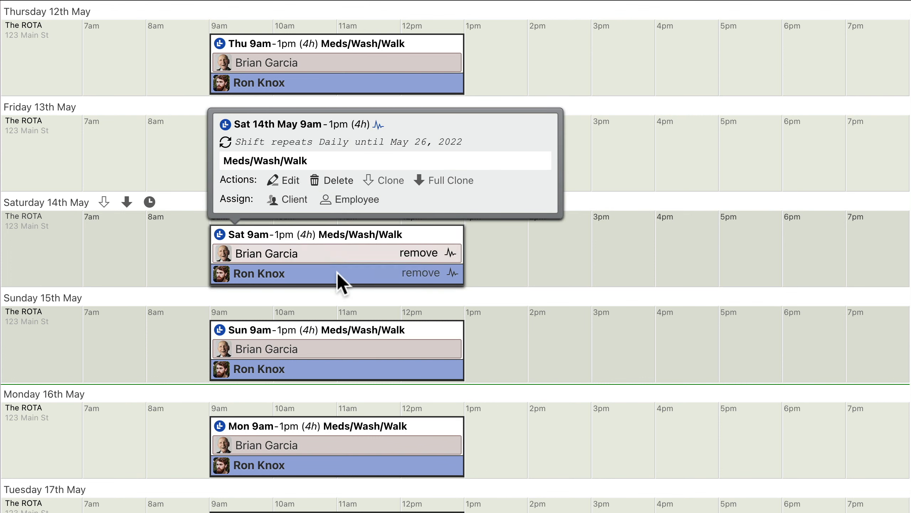
click(420, 272)
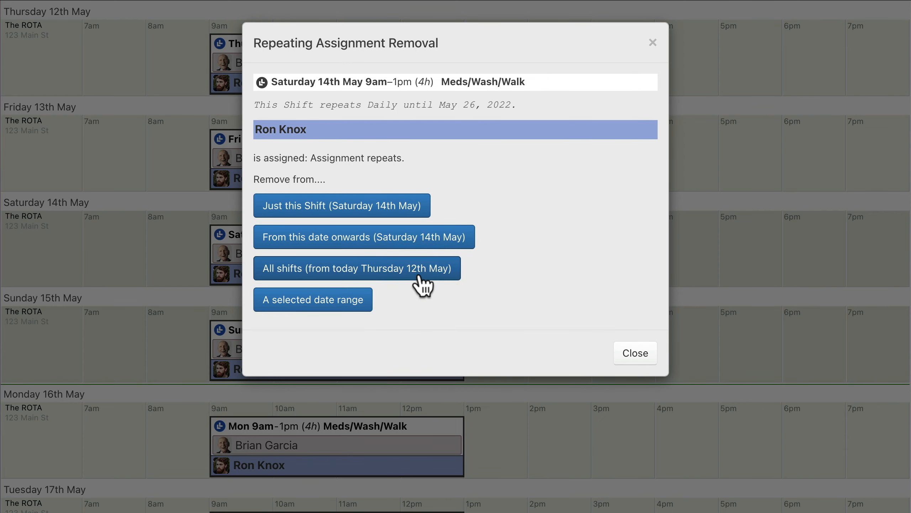
click(343, 210)
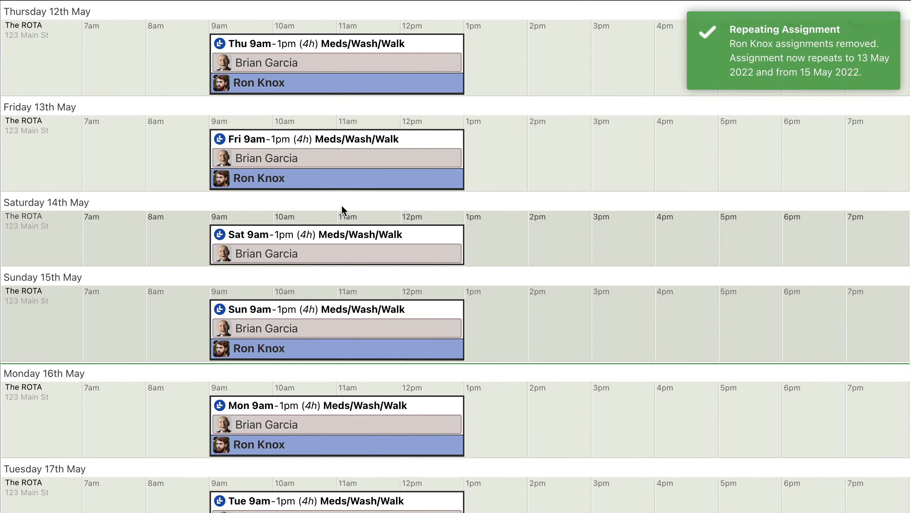
- Assign the last listed employee to just the Saturday 14th May Meds/Wash/Walk shift
mouse_move(337, 233)
click(345, 201)
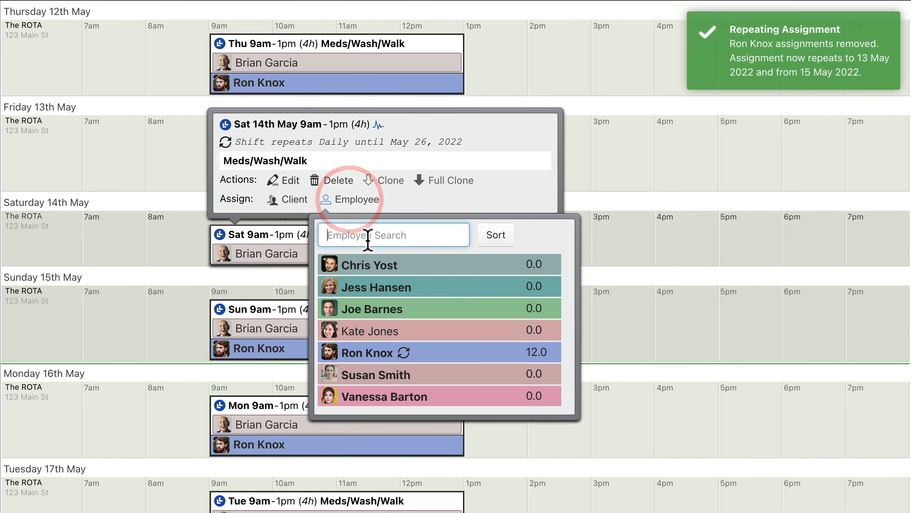
click(439, 399)
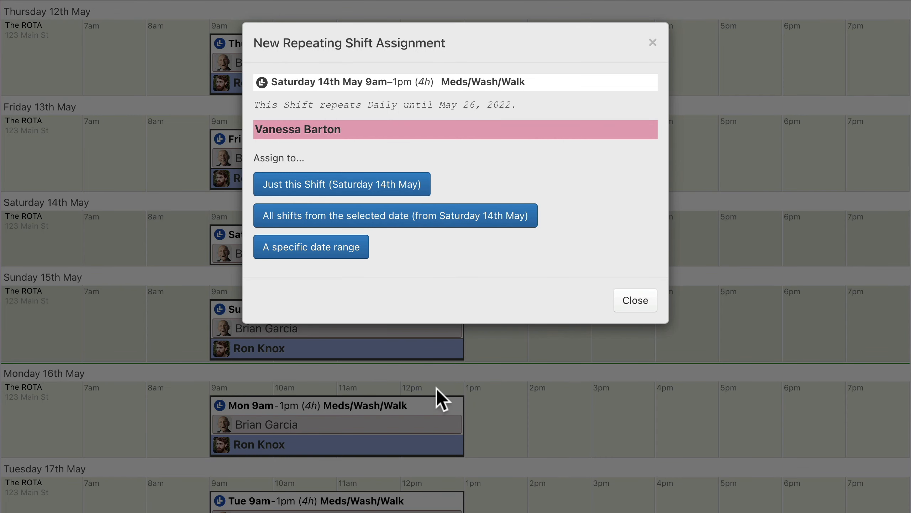
click(340, 190)
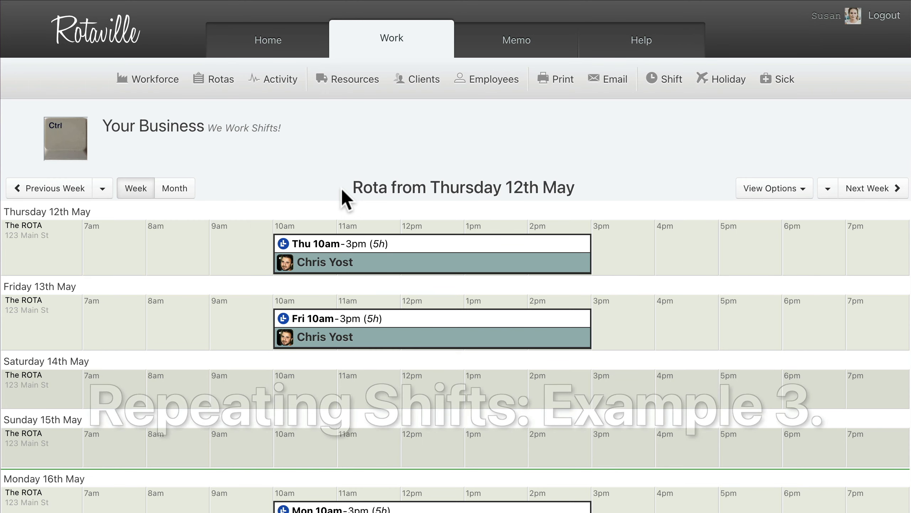
- Remove the assigned employee from the repeating 10am–3pm weekday shift from Thursday 19th May onwards
scroll(345, 197, down, 5)
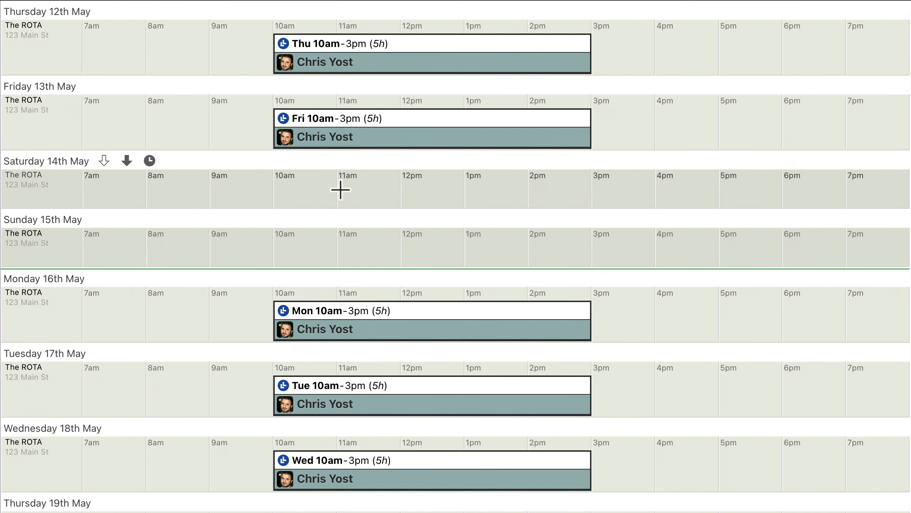
scroll(340, 190, down, 7)
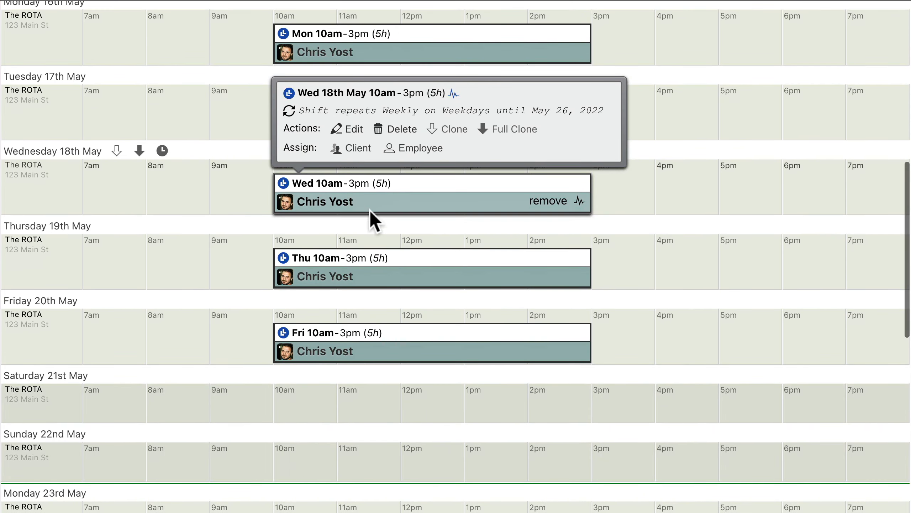
mouse_move(431, 258)
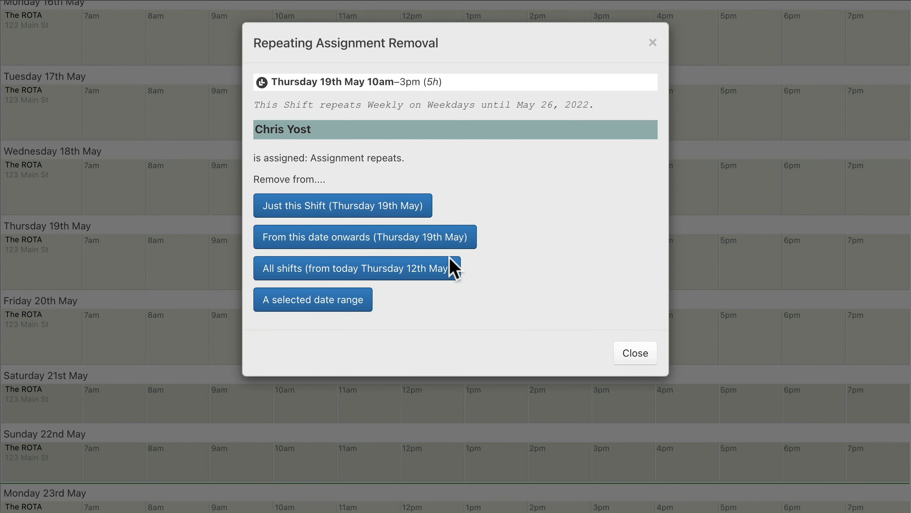
click(365, 245)
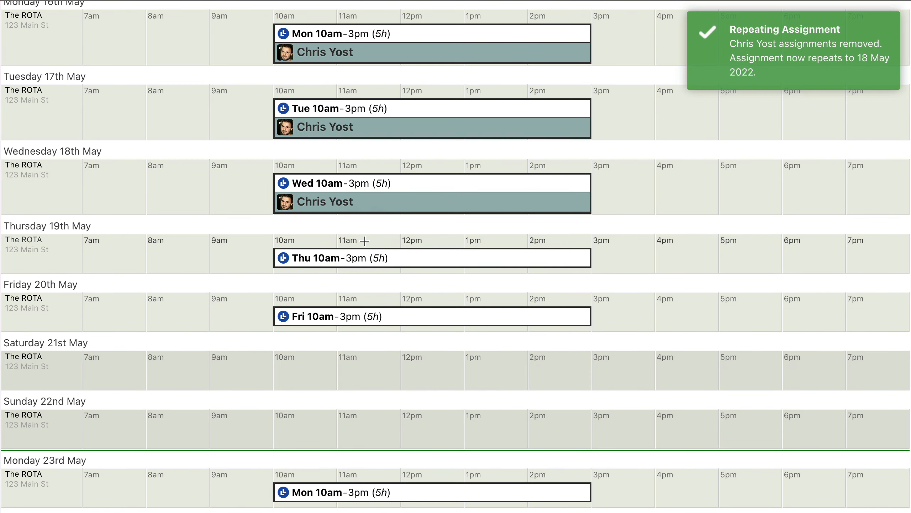
- Assign the fourth listed employee to all 10am–3pm weekday shifts from Thursday 19th May
click(434, 263)
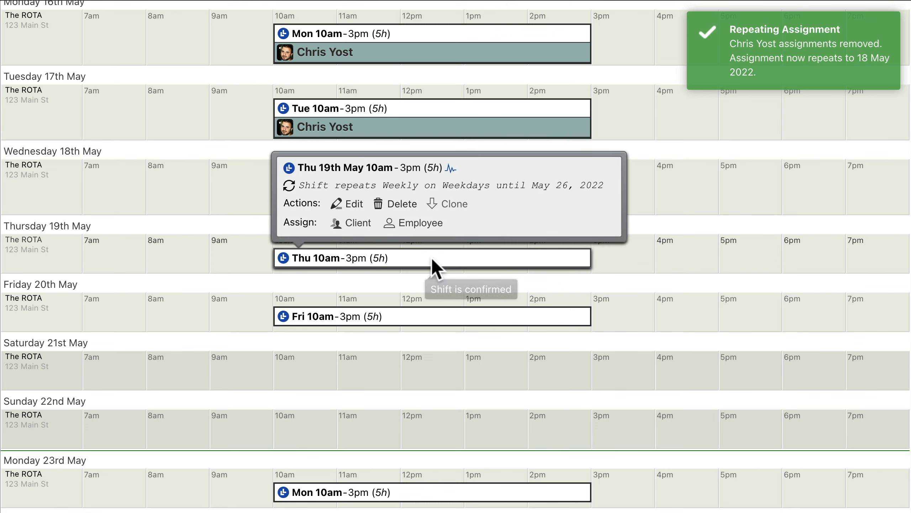
click(418, 223)
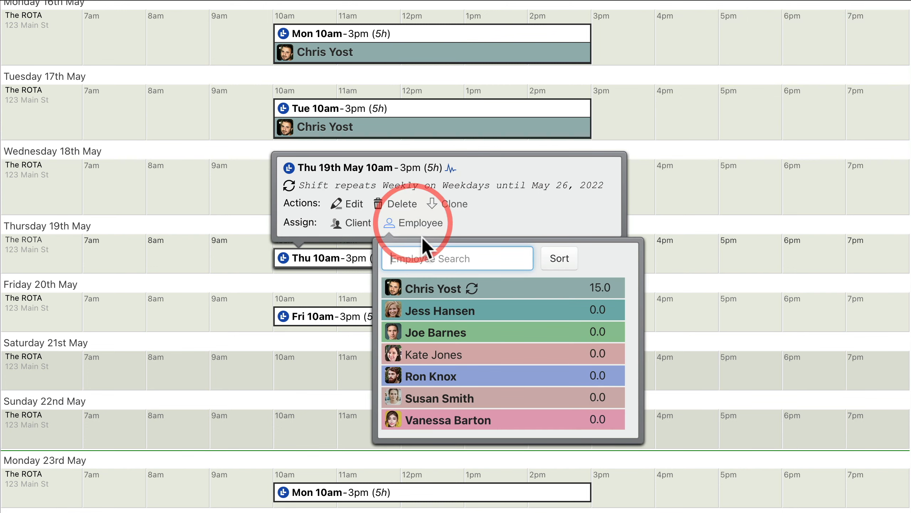
click(502, 356)
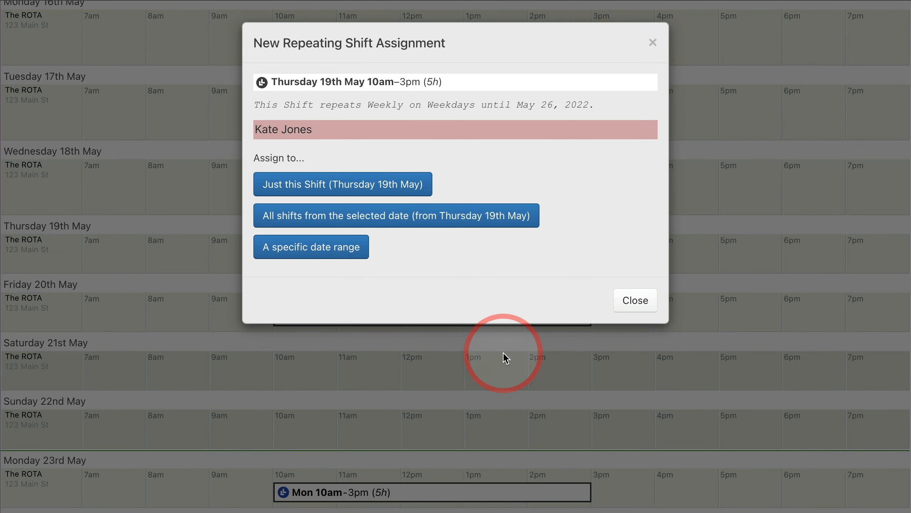
click(396, 221)
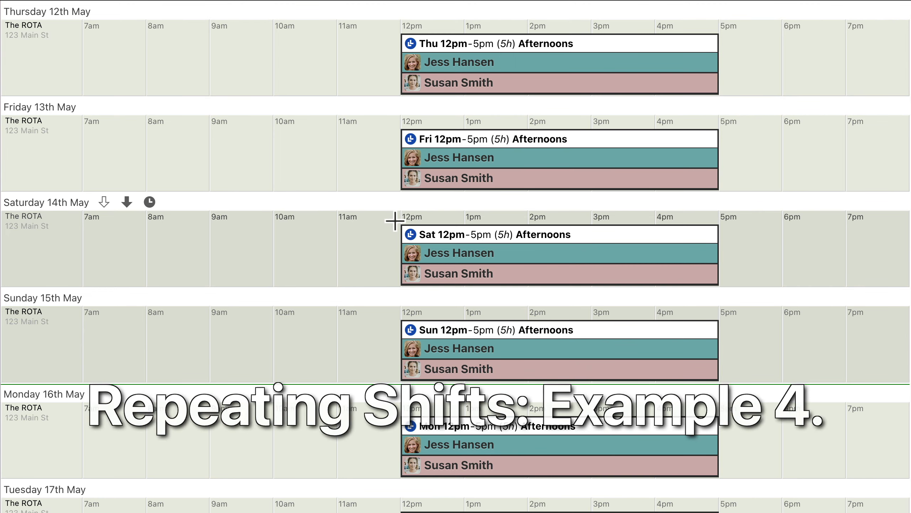
- Edit the Afternoons series forwards from Tuesday 17th May and set its end time to 6pm
scroll(395, 220, down, 2)
scroll(395, 220, down, 5)
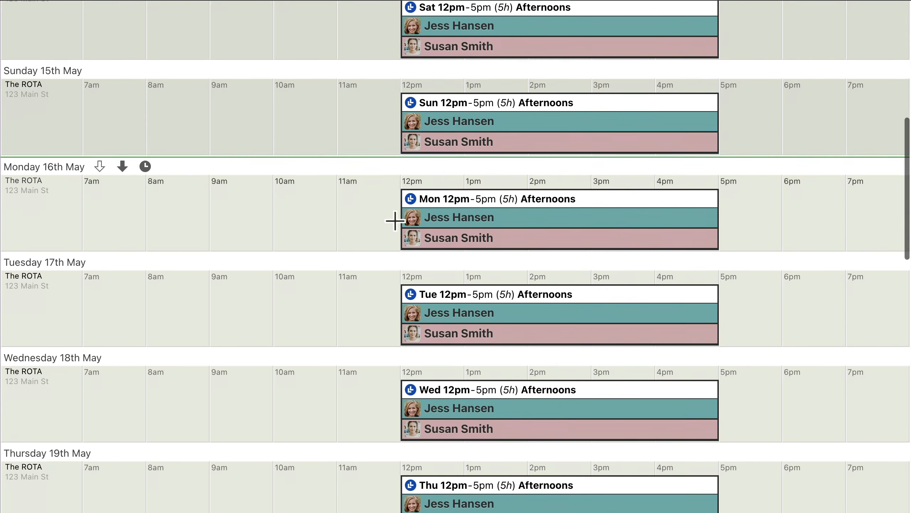
click(558, 247)
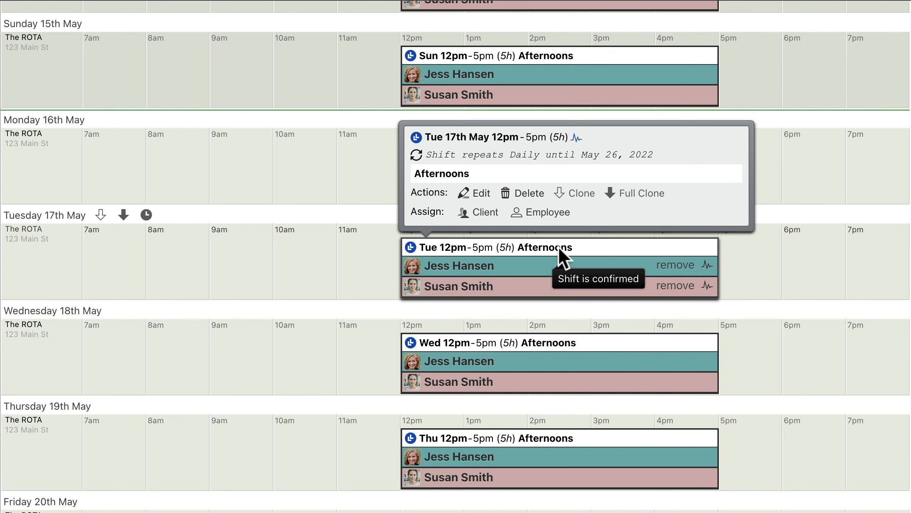
click(474, 193)
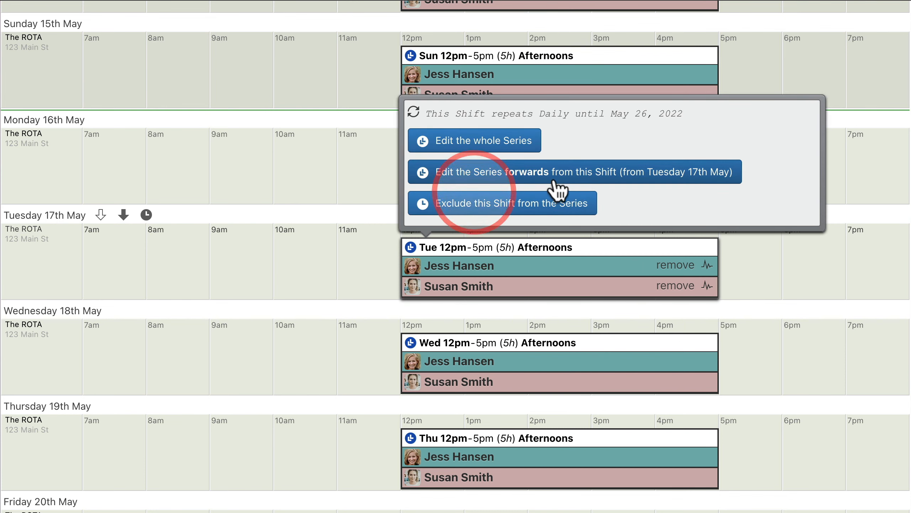
click(574, 179)
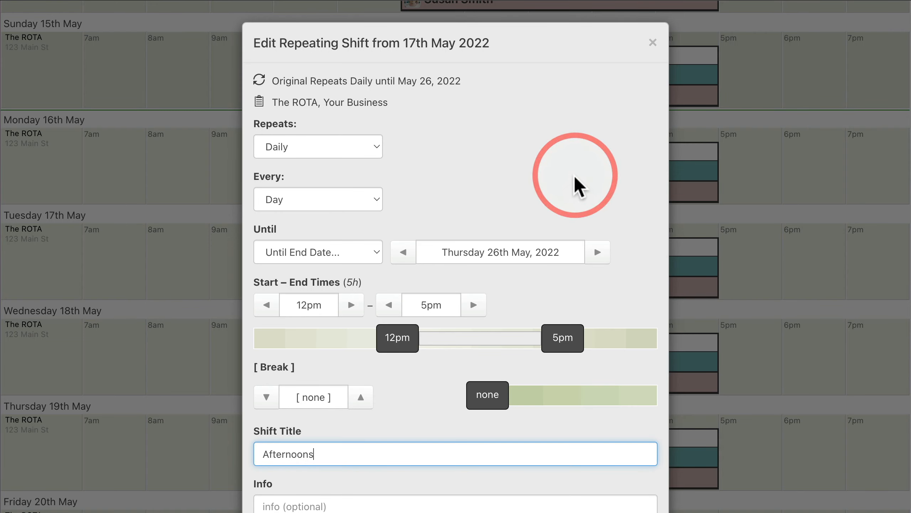
scroll(574, 175, down, 3)
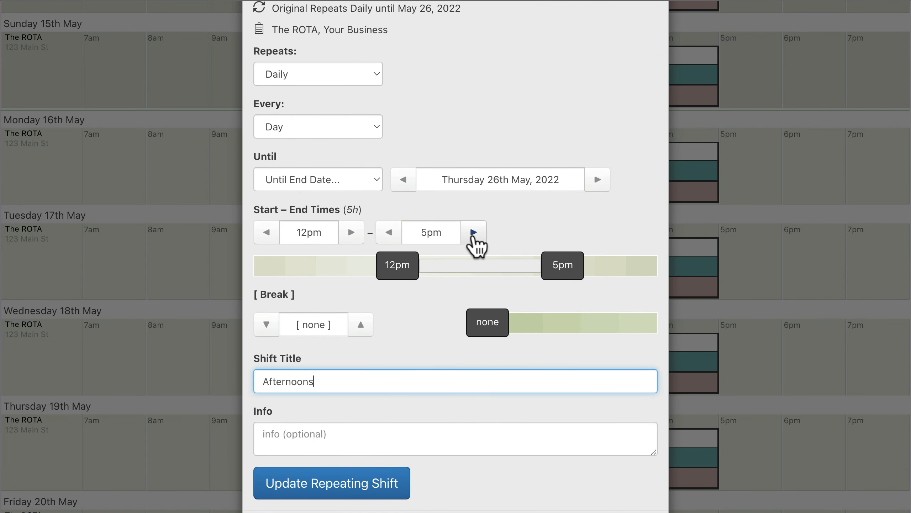
click(474, 233)
click(474, 233)
click(474, 234)
click(473, 233)
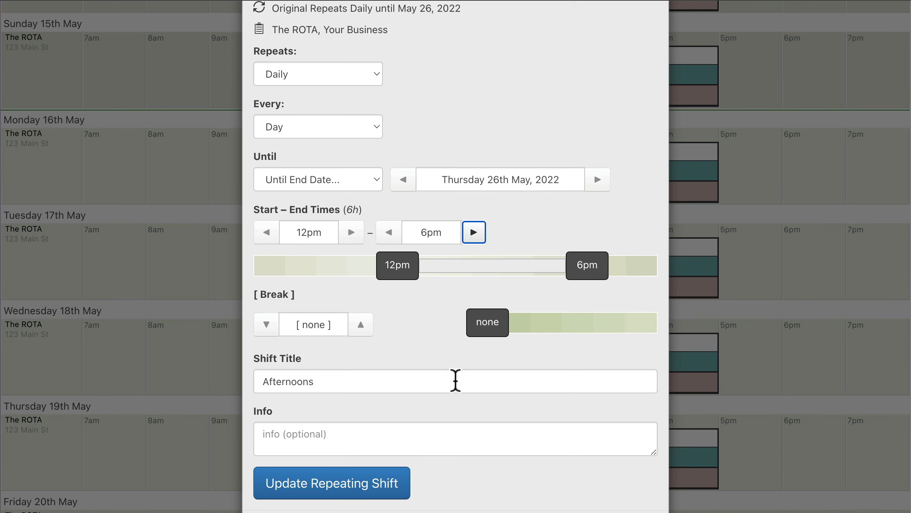
- Retitle the series from Tuesday 17th May as "New Afternoon Shift" and update the repeating shift
click(456, 382)
key(super+a)
text(New Afternoon Shift)
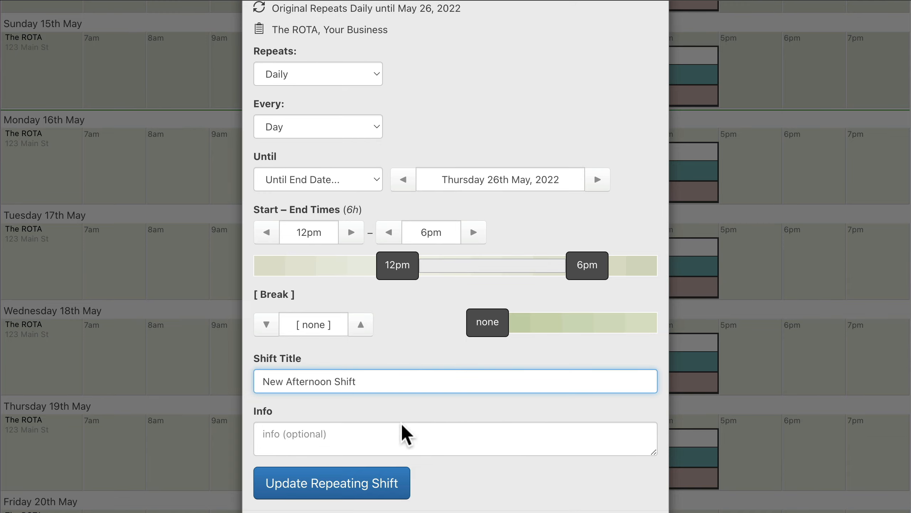
click(335, 486)
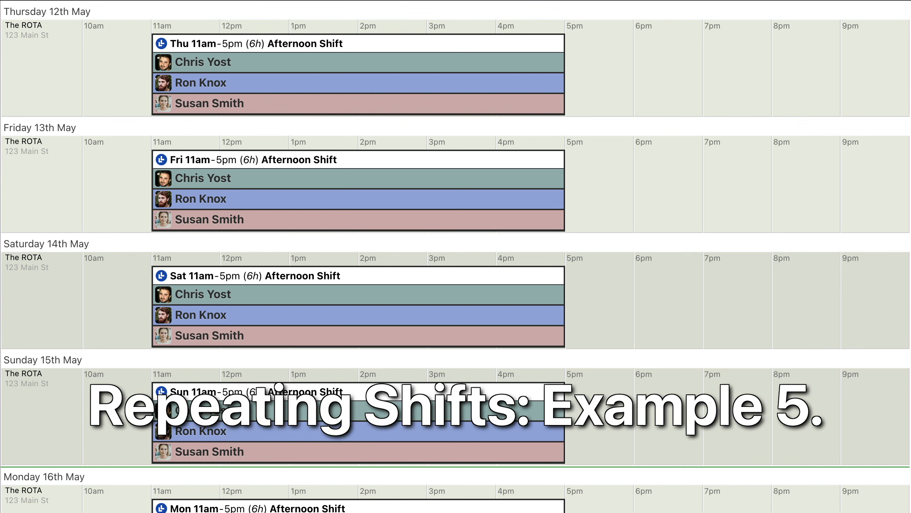
- Exclude the Monday 16th May 11am–5pm Afternoon Shift from its daily series
scroll(455, 256, down, 6)
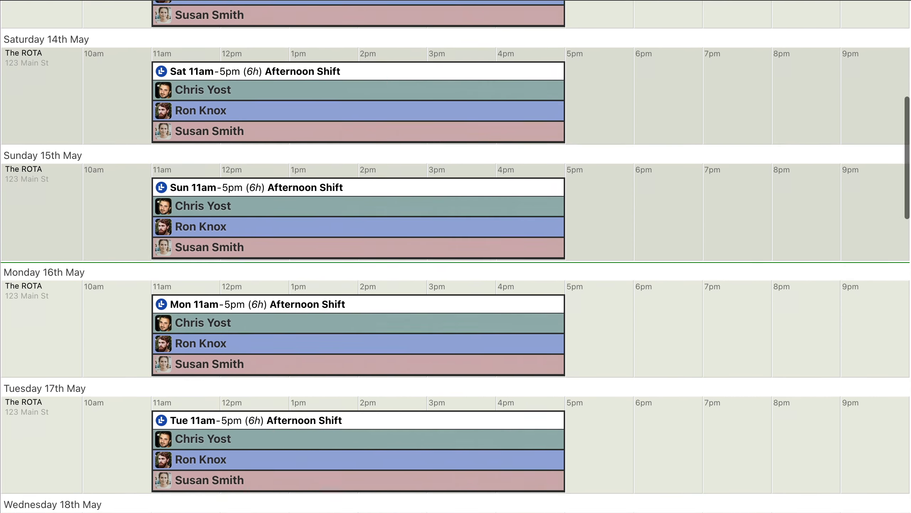
scroll(456, 256, down, 2)
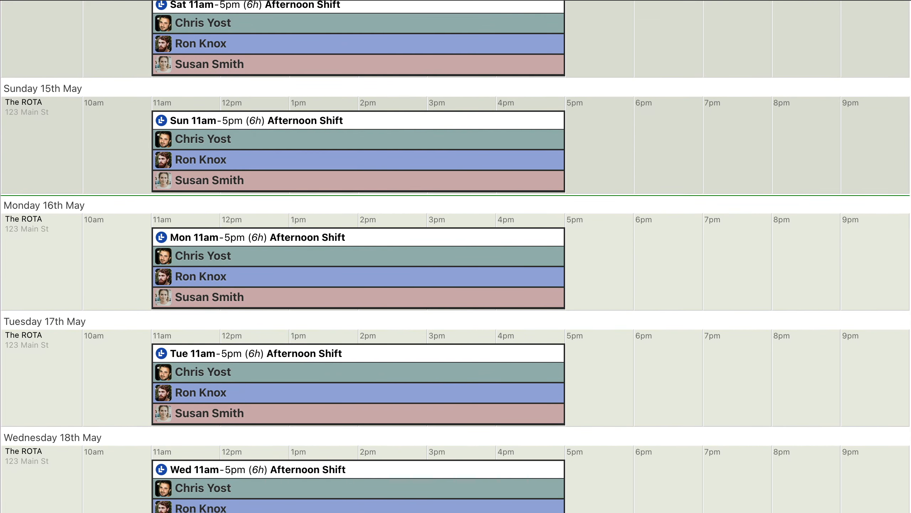
mouse_move(357, 237)
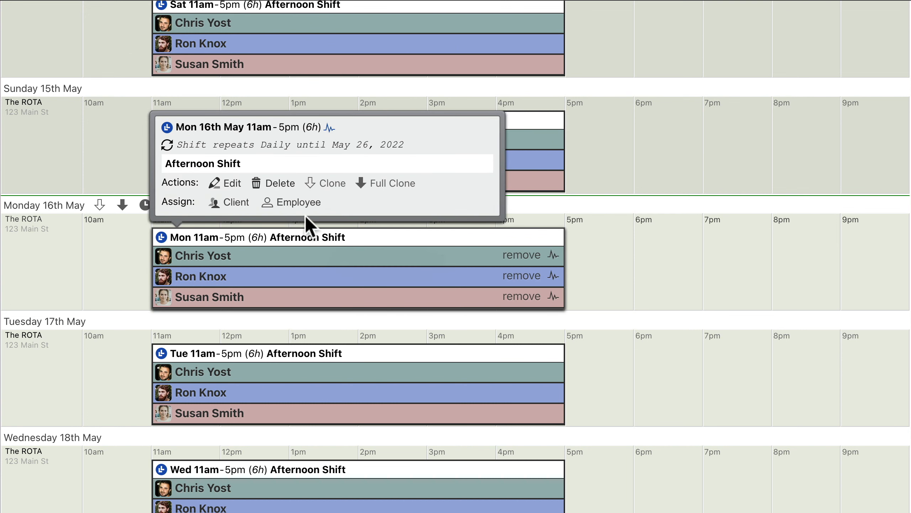
click(226, 183)
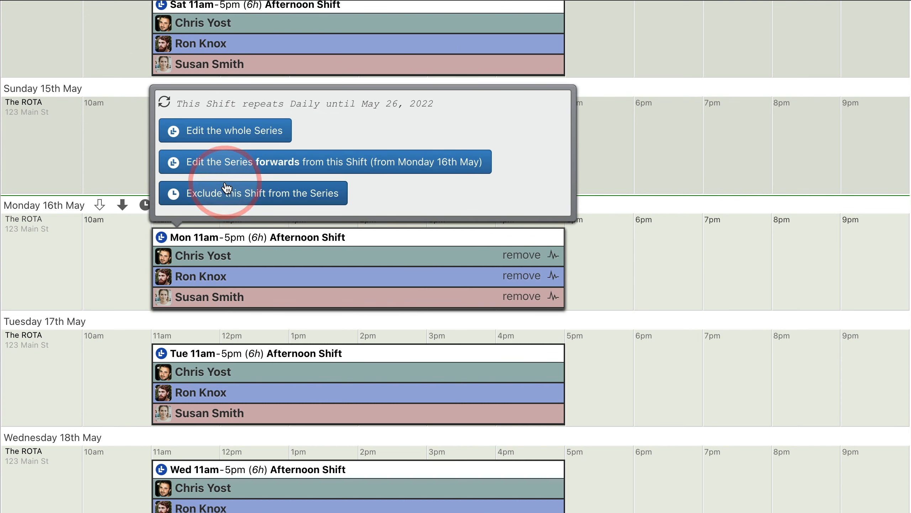
click(254, 196)
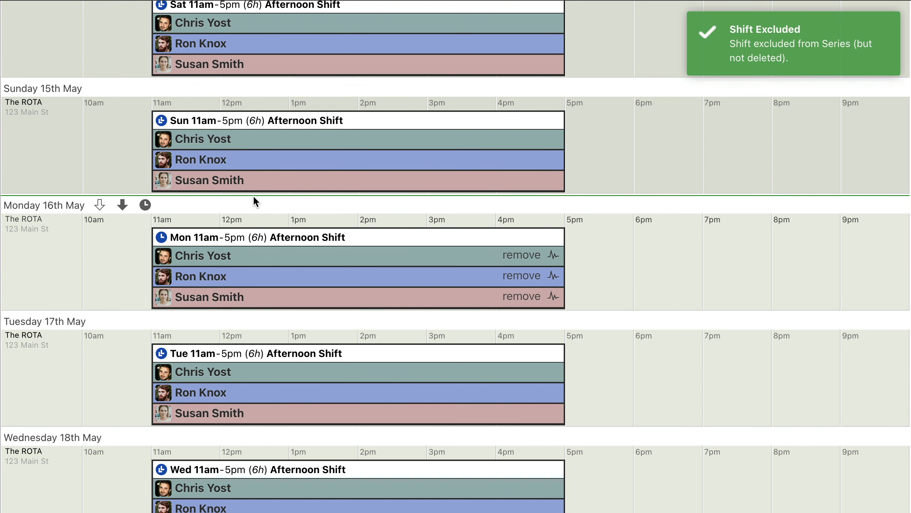
- Edit the excluded Monday 16th May Afternoon Shift and extend its end time to 7pm
click(360, 239)
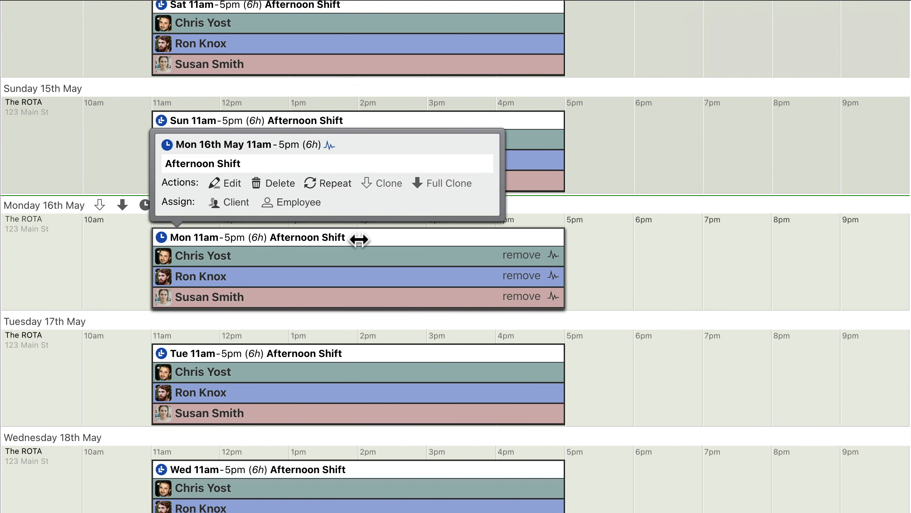
click(232, 183)
scroll(252, 176, down, 2)
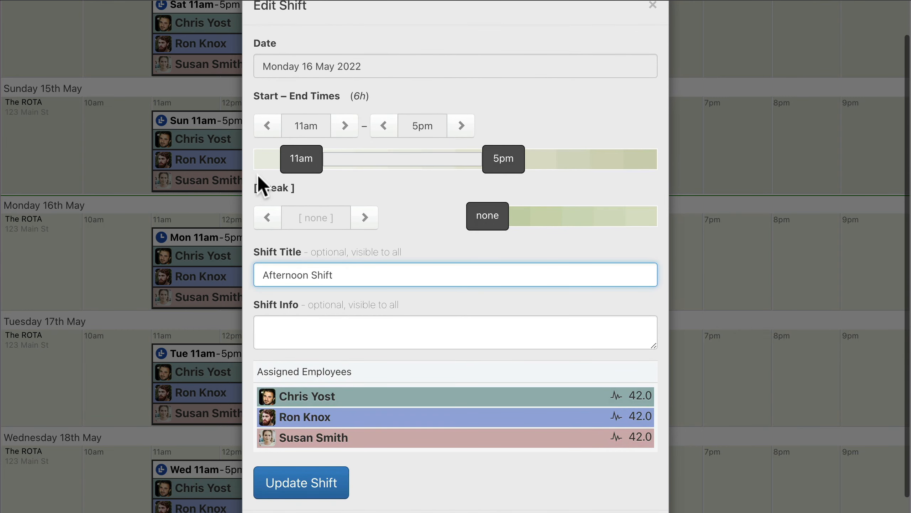
click(462, 129)
click(462, 129)
click(461, 129)
click(461, 130)
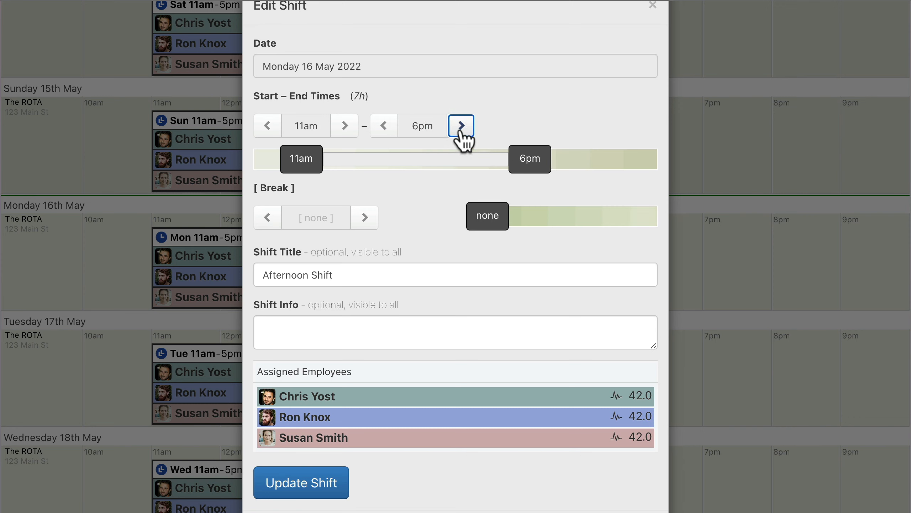
click(462, 130)
click(462, 129)
click(461, 129)
click(461, 129)
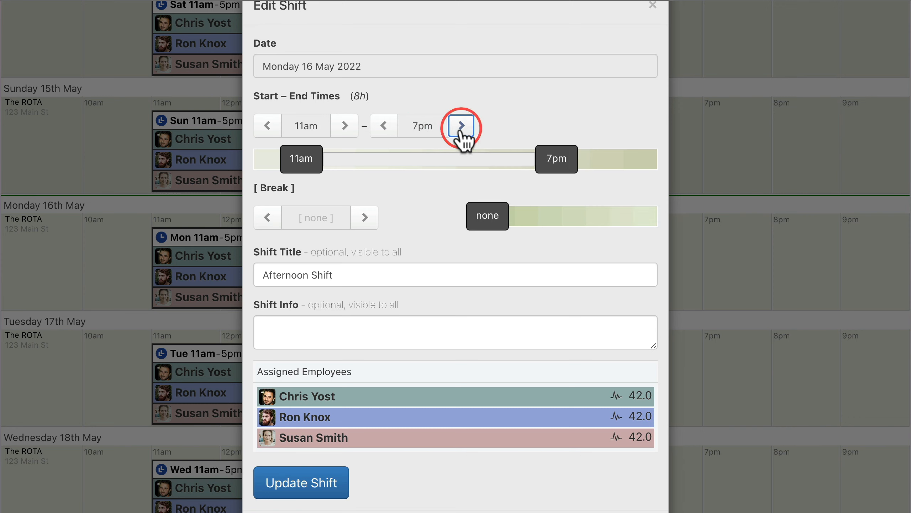
- Title the Monday 16th May shift "Big Booking Tonight", add the info "see manager for details" and update the shift
click(456, 273)
key(super+a)
text(Big Booking Tonight)
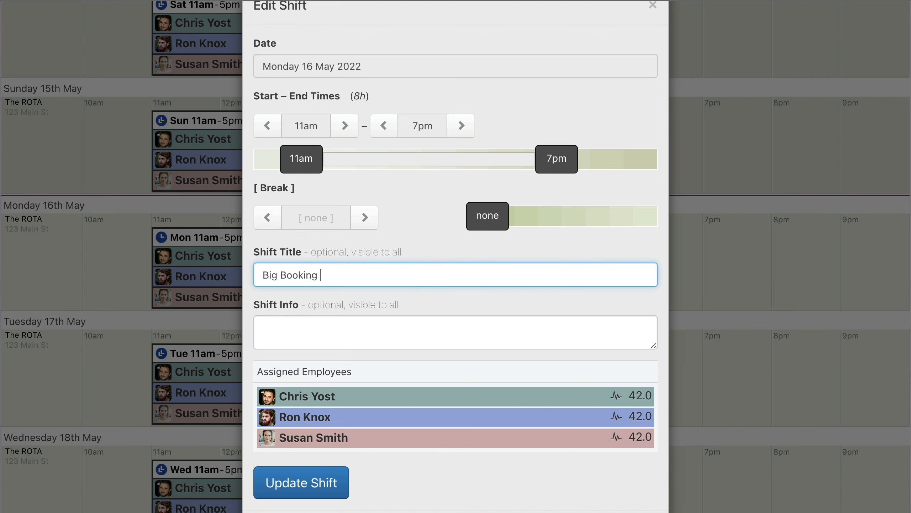
click(455, 332)
text(see manager for details)
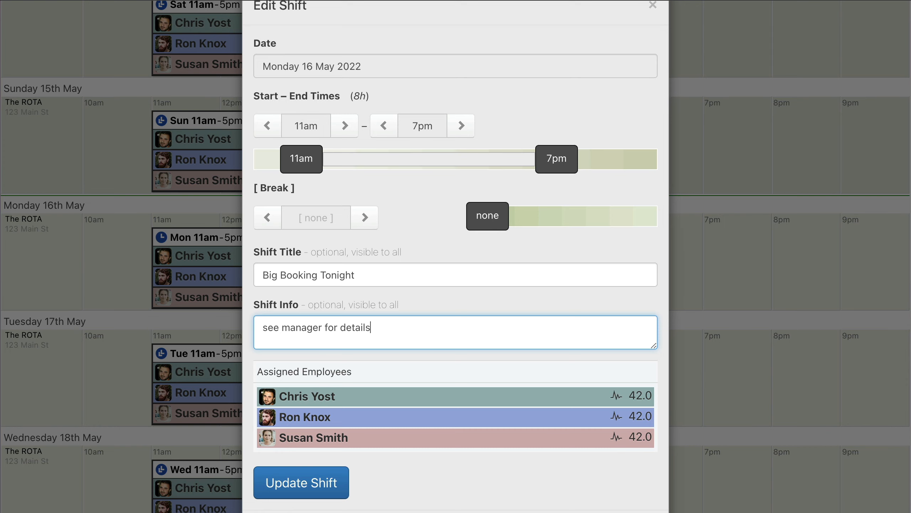
click(301, 482)
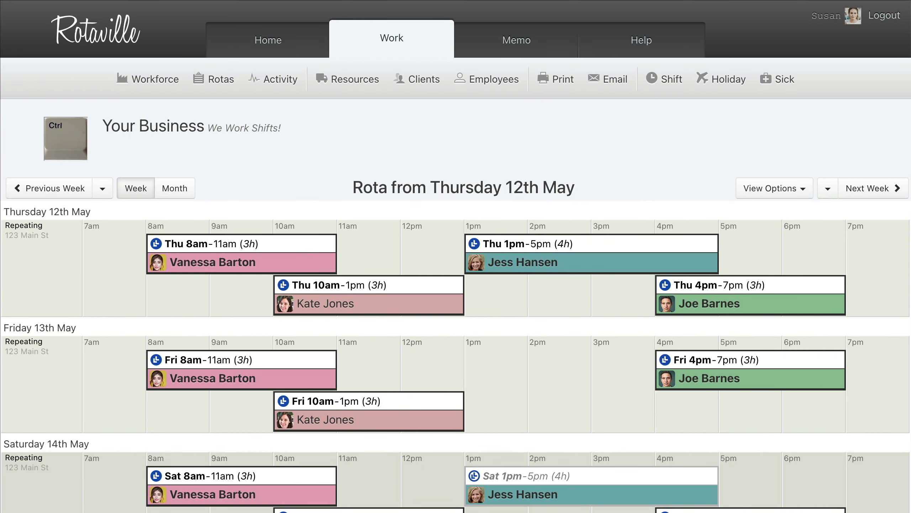
- Examine the repeating shifts on the rota from Thursday 12th May through the following week
scroll(456, 257, down, 5)
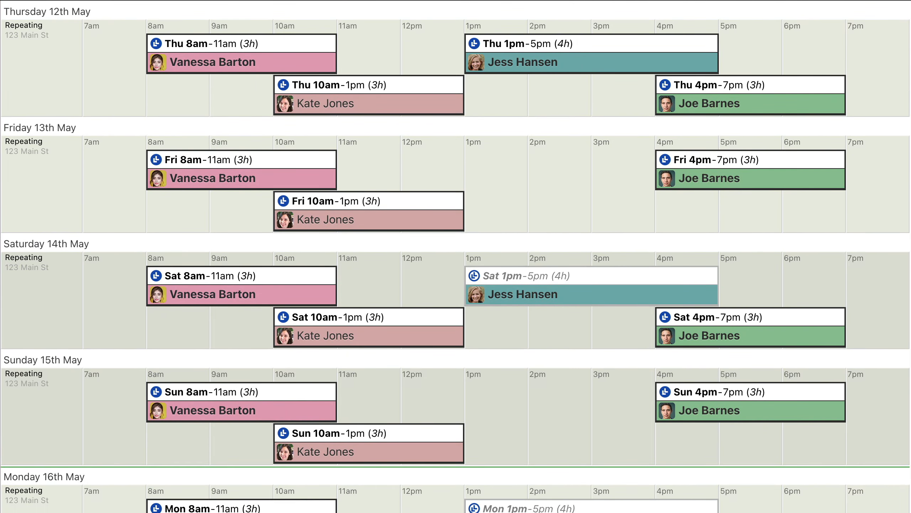
scroll(455, 256, down, 3)
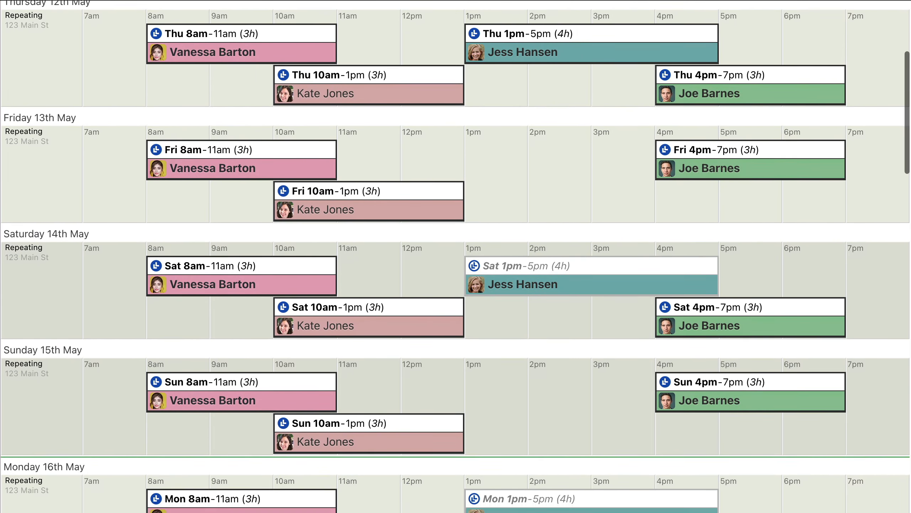
scroll(456, 256, down, 6)
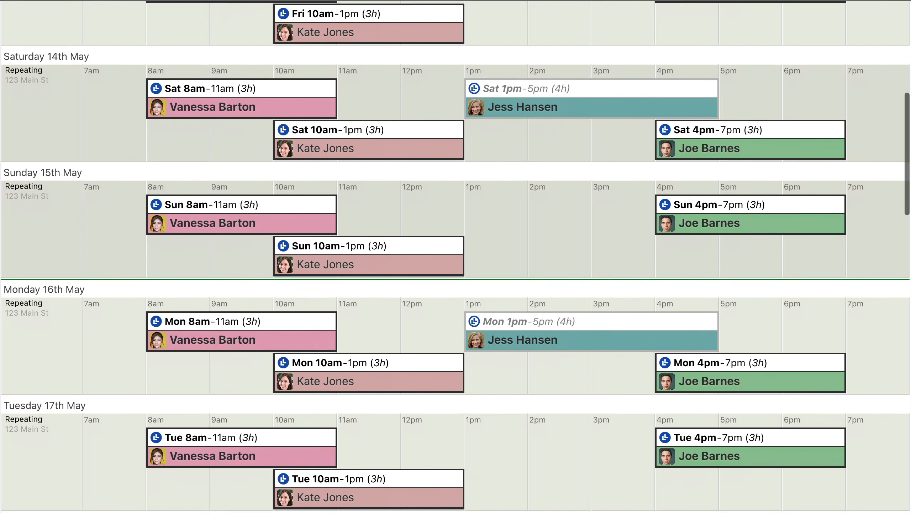
scroll(456, 256, down, 3)
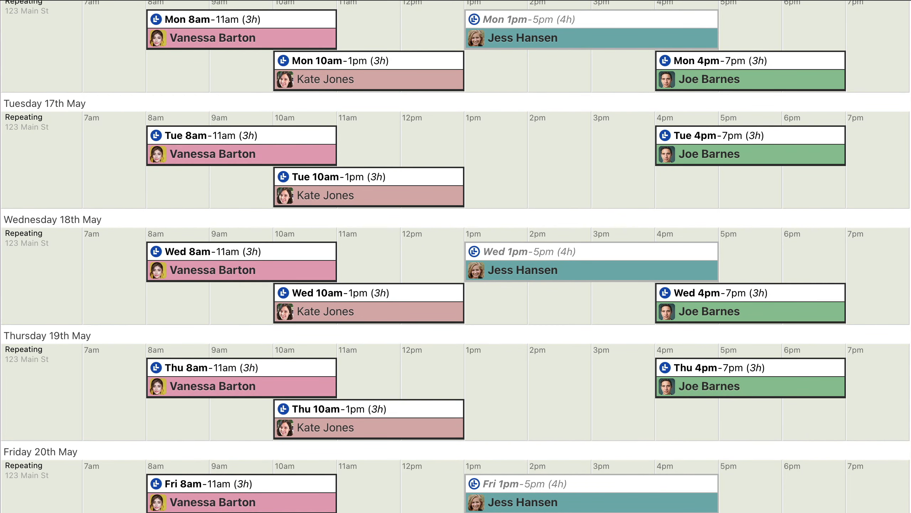
scroll(456, 256, down, 2)
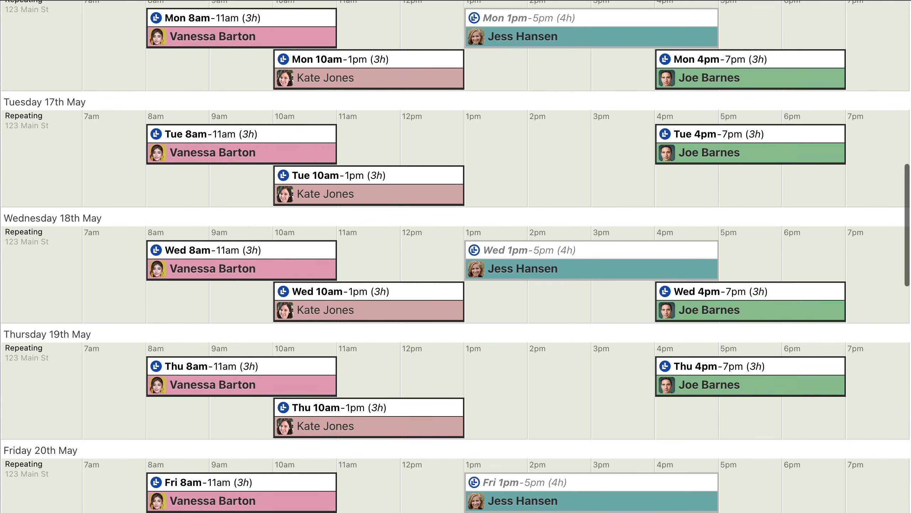
scroll(456, 256, down, 2)
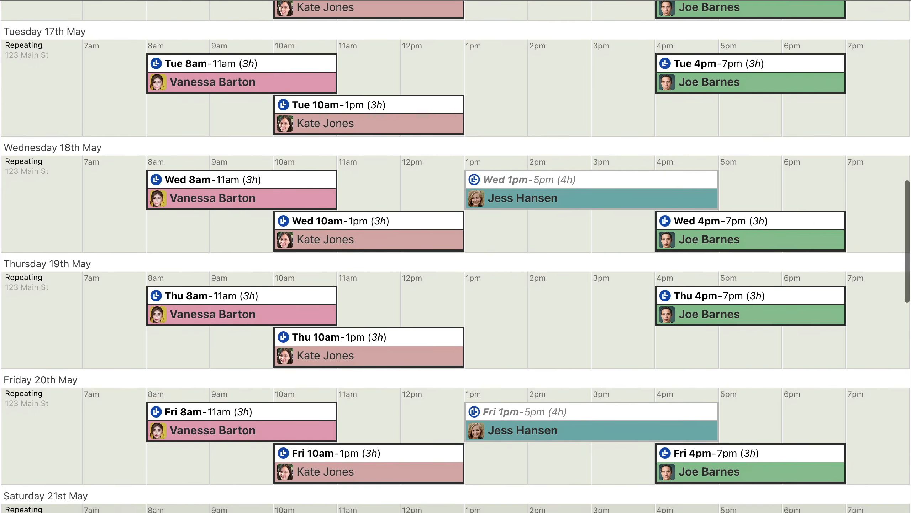